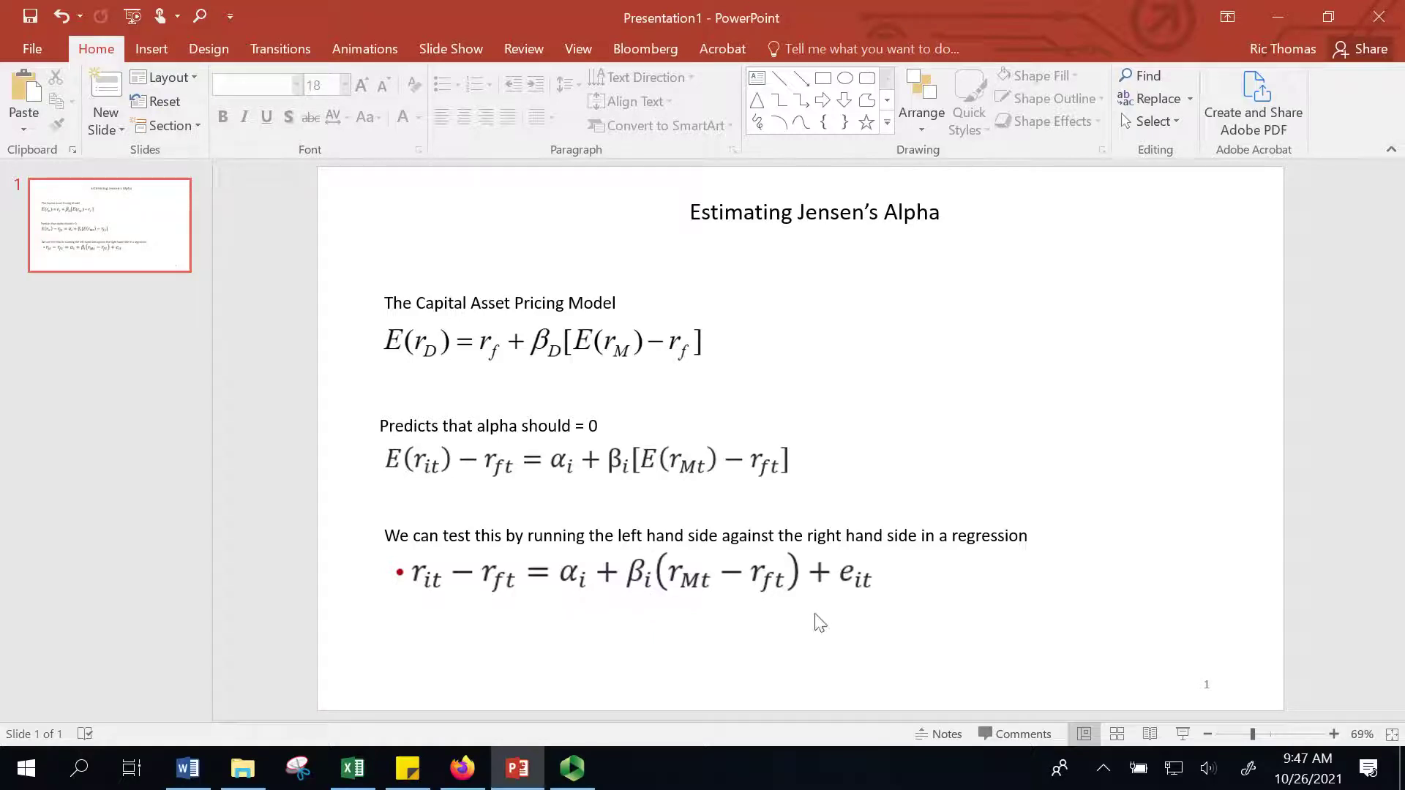
Switch to the Jensen's Alpha workbook, scroll Sheet2's return data, and check H2's =C2-D2 formula.
left_click(352, 767)
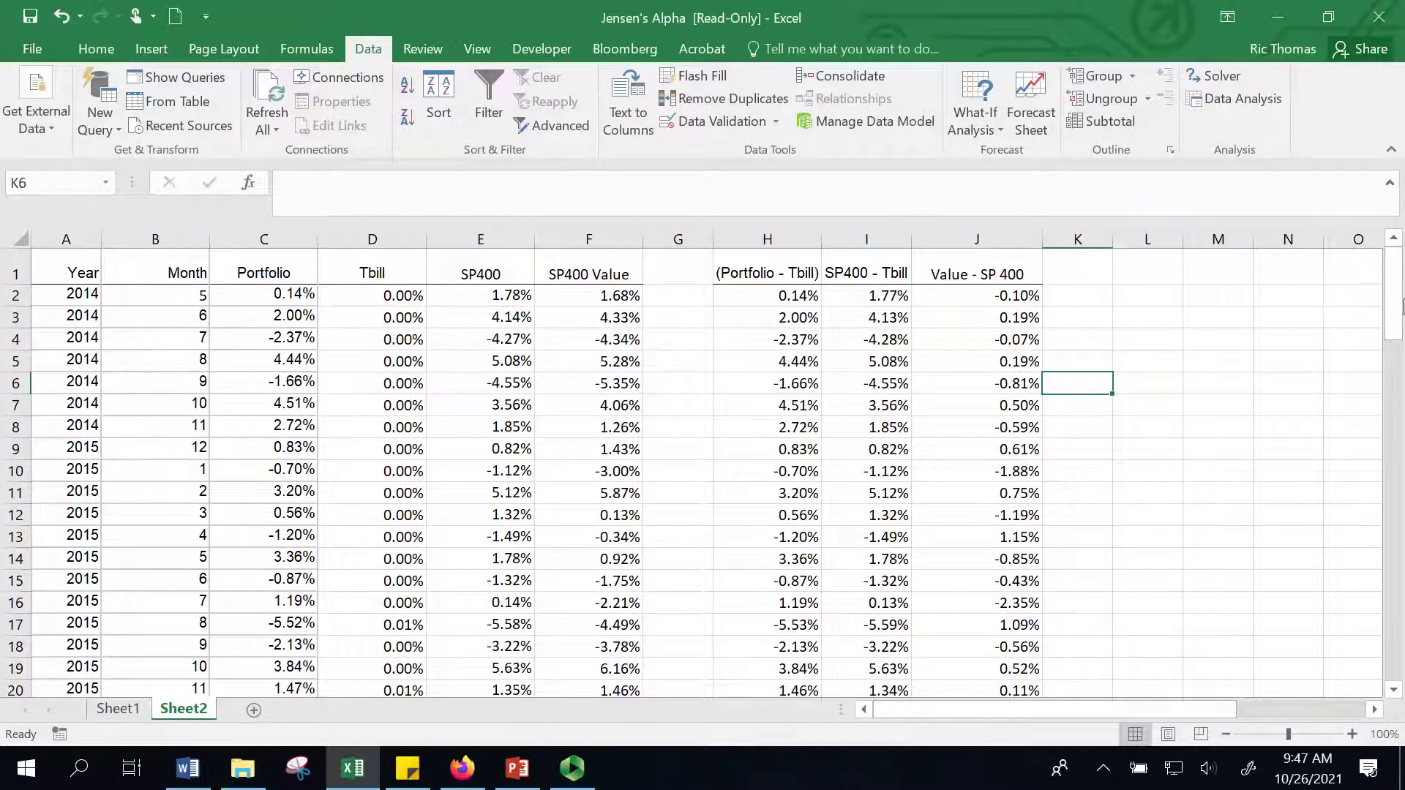
left_click_drag(1400, 304, 1399, 669)
left_click_drag(1399, 611, 1399, 311)
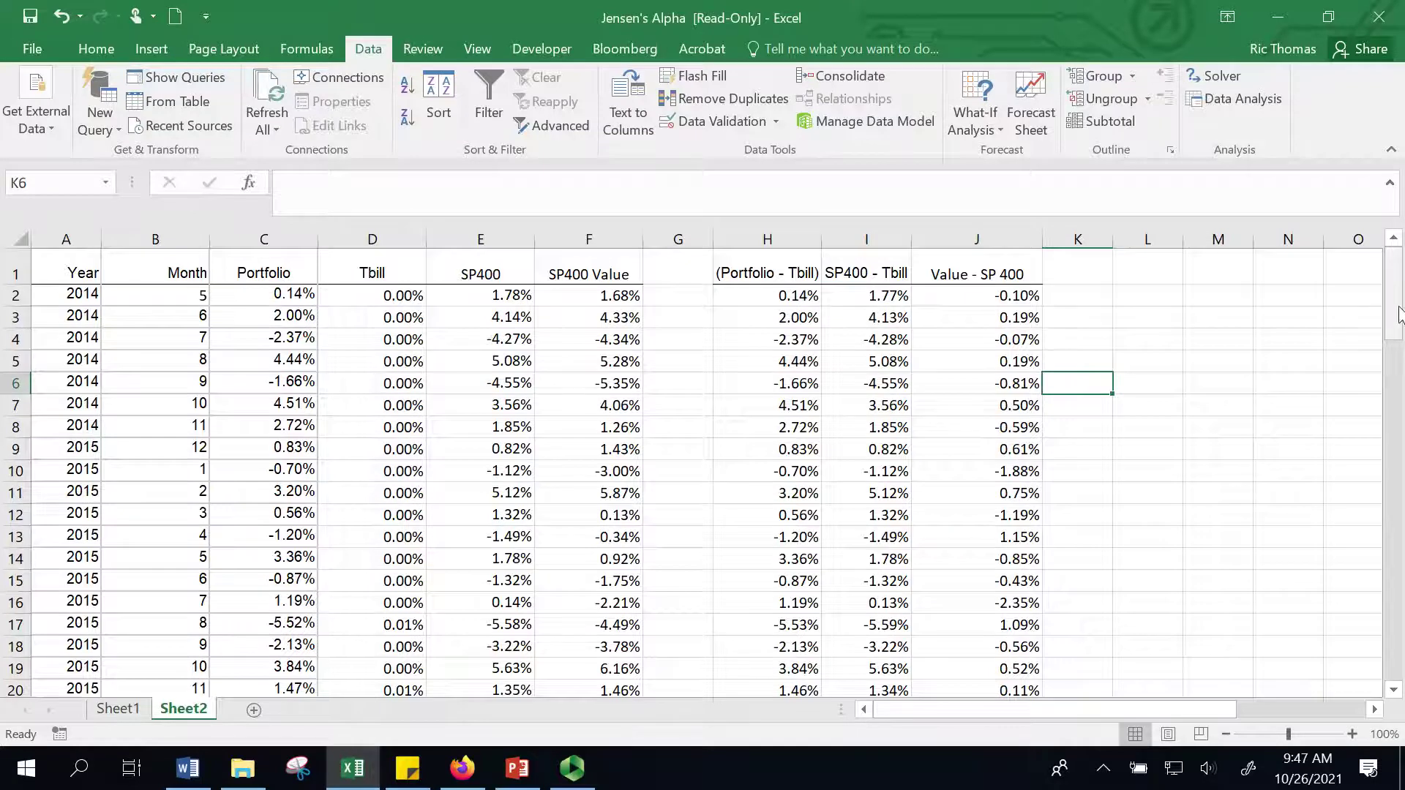
mouse_move(1401, 322)
left_mouse_down()
mouse_move(1400, 362)
mouse_move(1401, 315)
left_mouse_up()
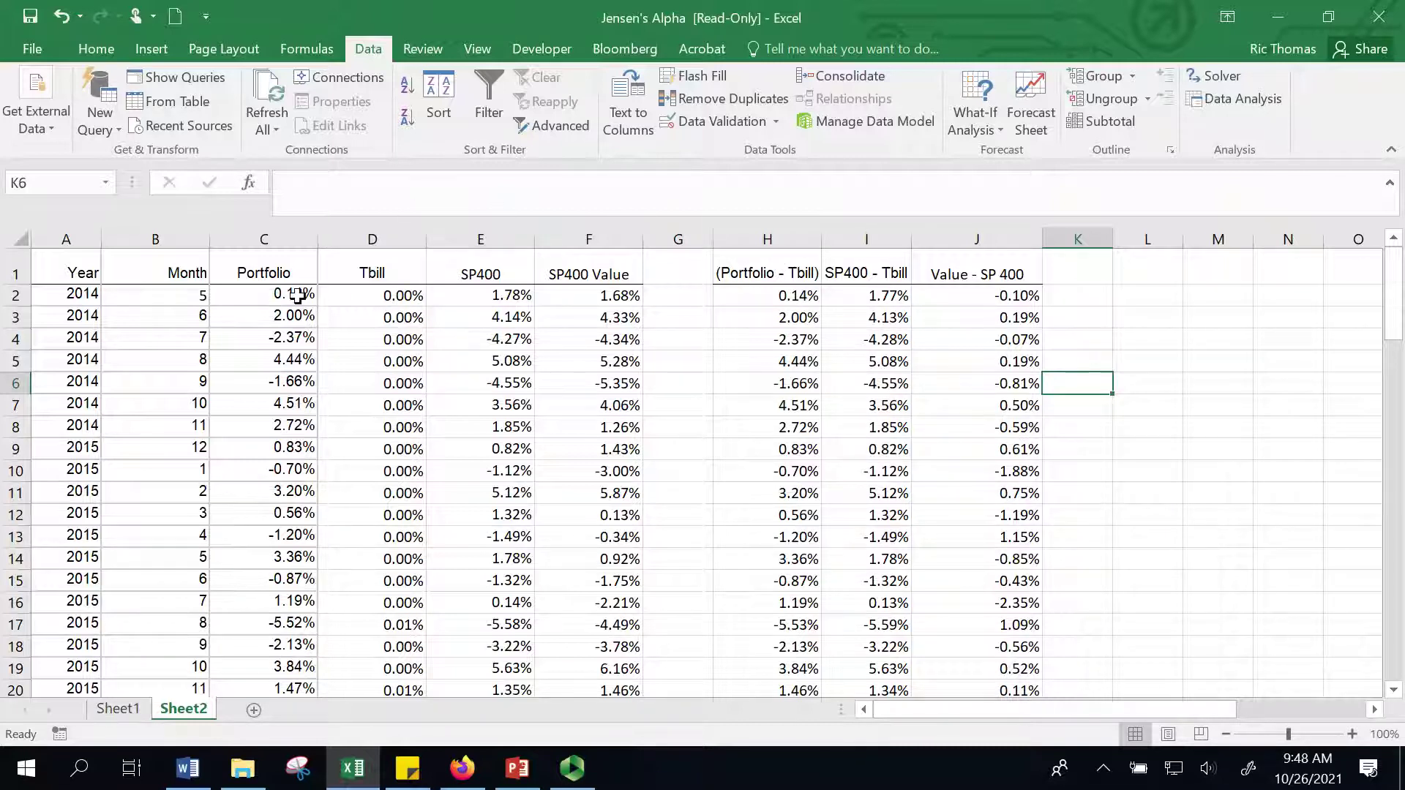
left_click(793, 295)
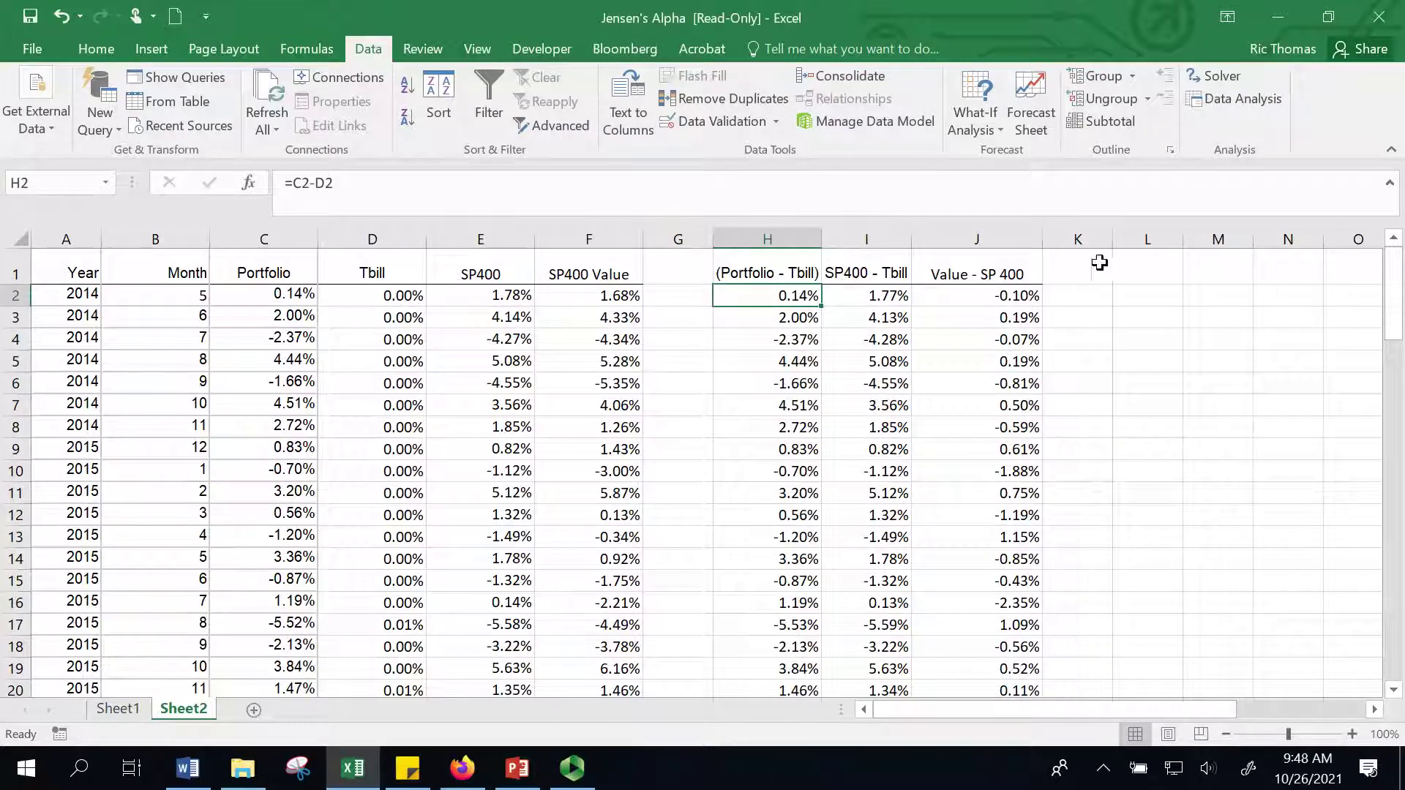
Check the SP400 - Tbill and Value - SP 400 excess-return formulas in I2 and J2.
left_click(1127, 296)
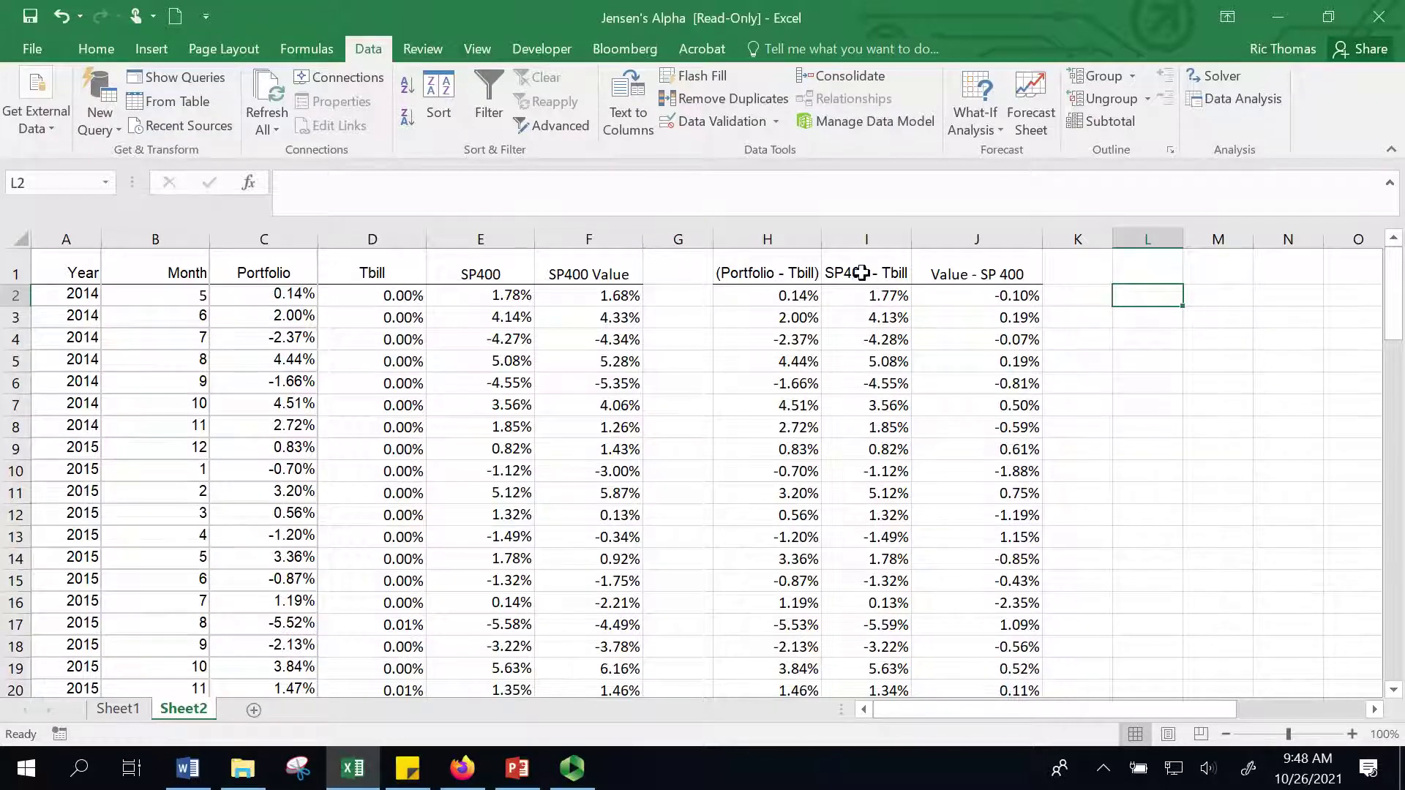
left_click(876, 296)
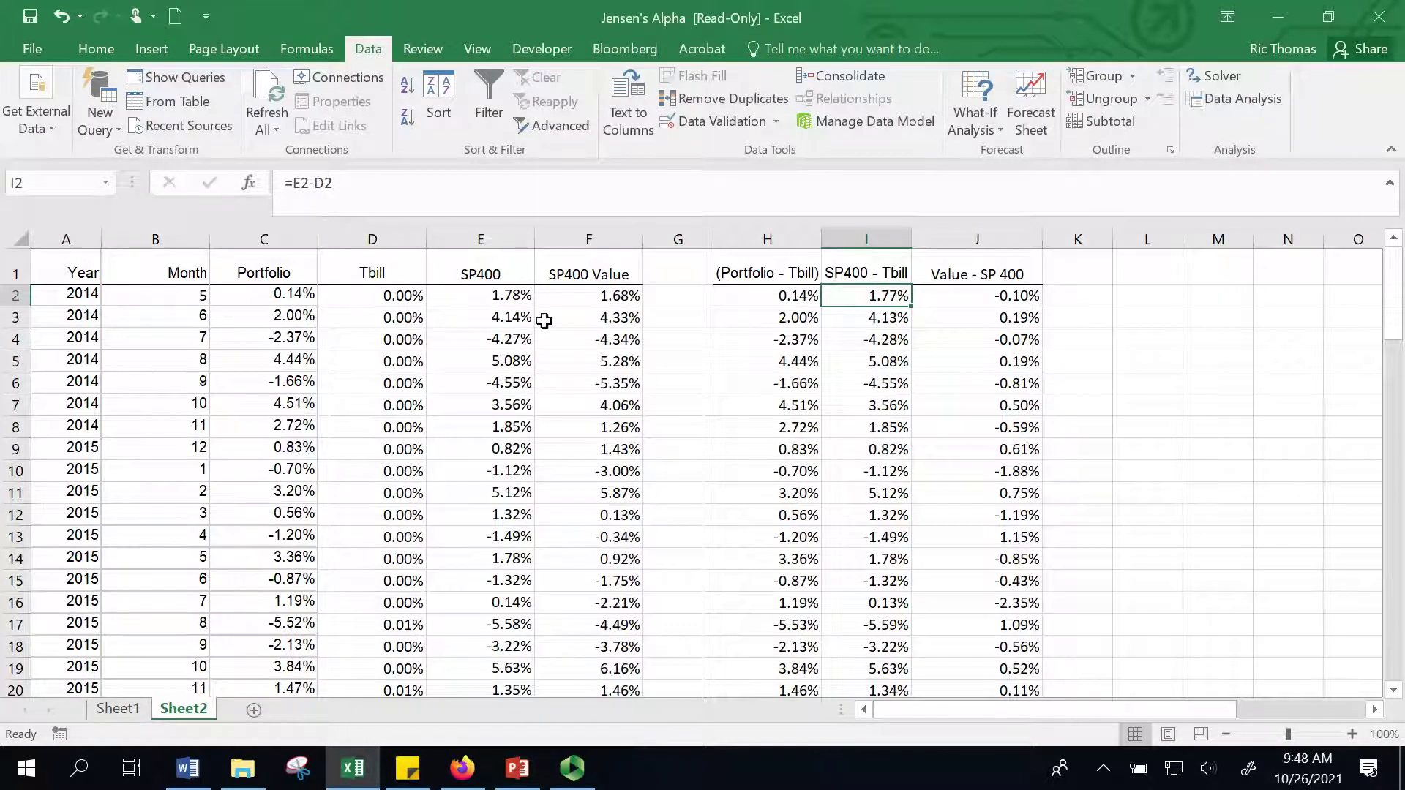
left_click(1016, 298)
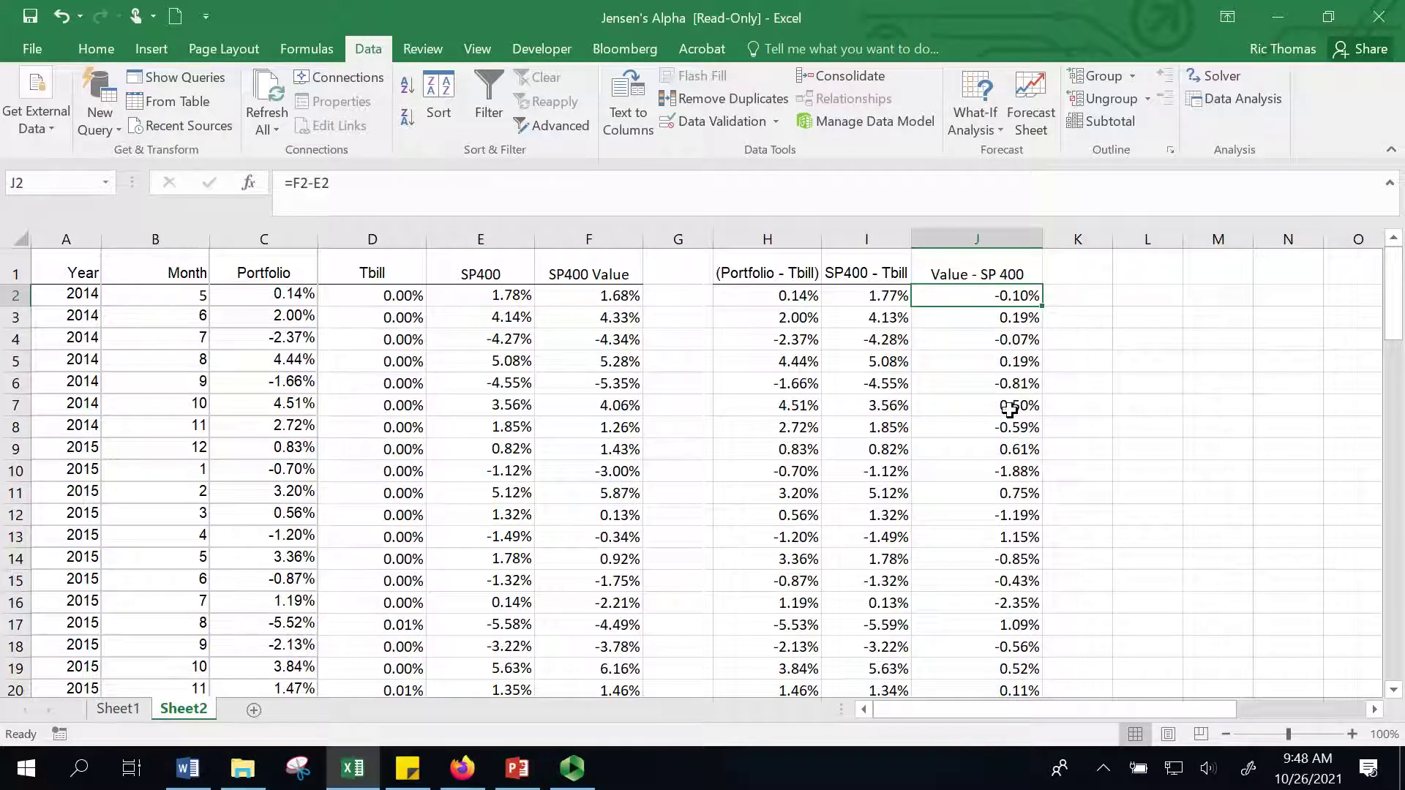
Select an empty cell beside the data and bring up the Data Analysis tools.
left_click_drag(1061, 707, 1146, 705)
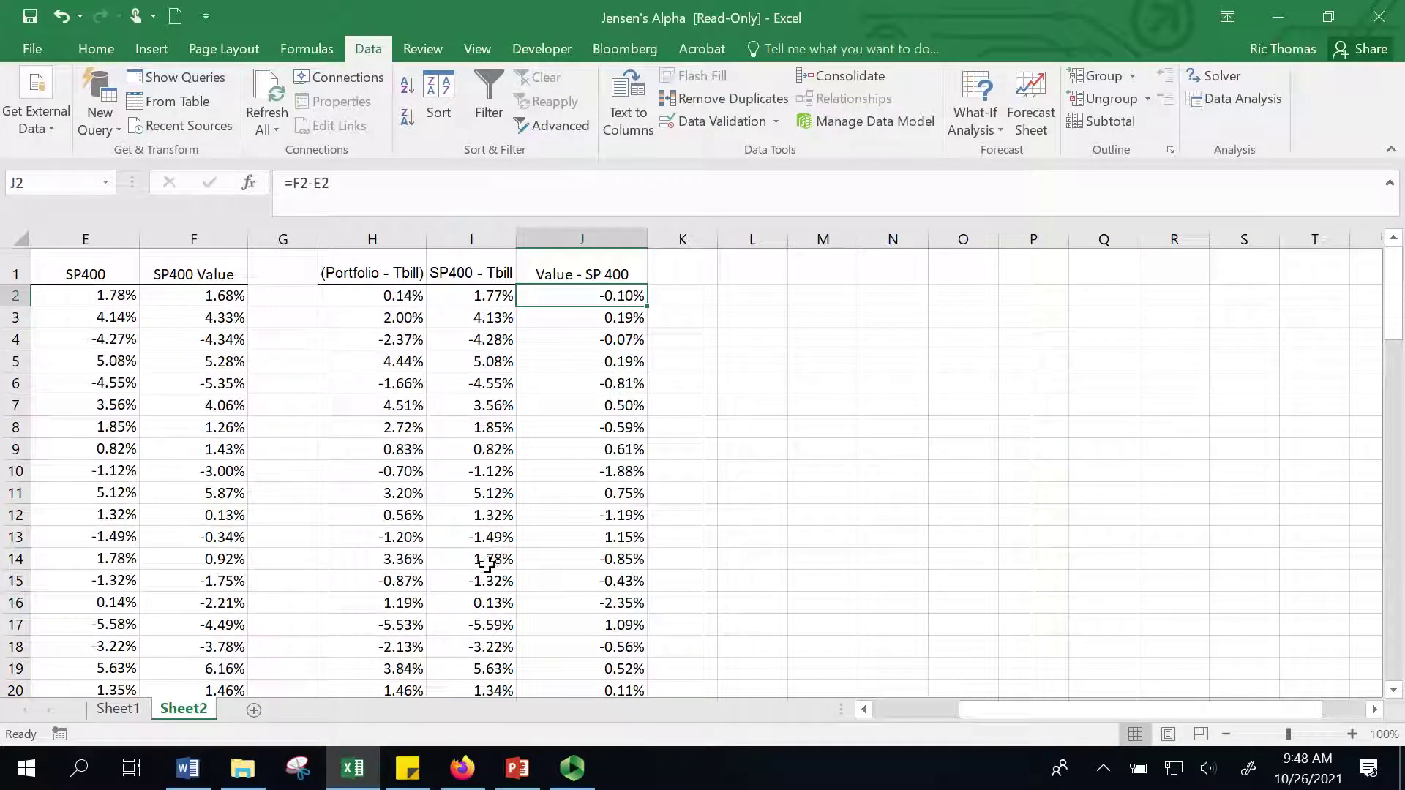
left_click(847, 377)
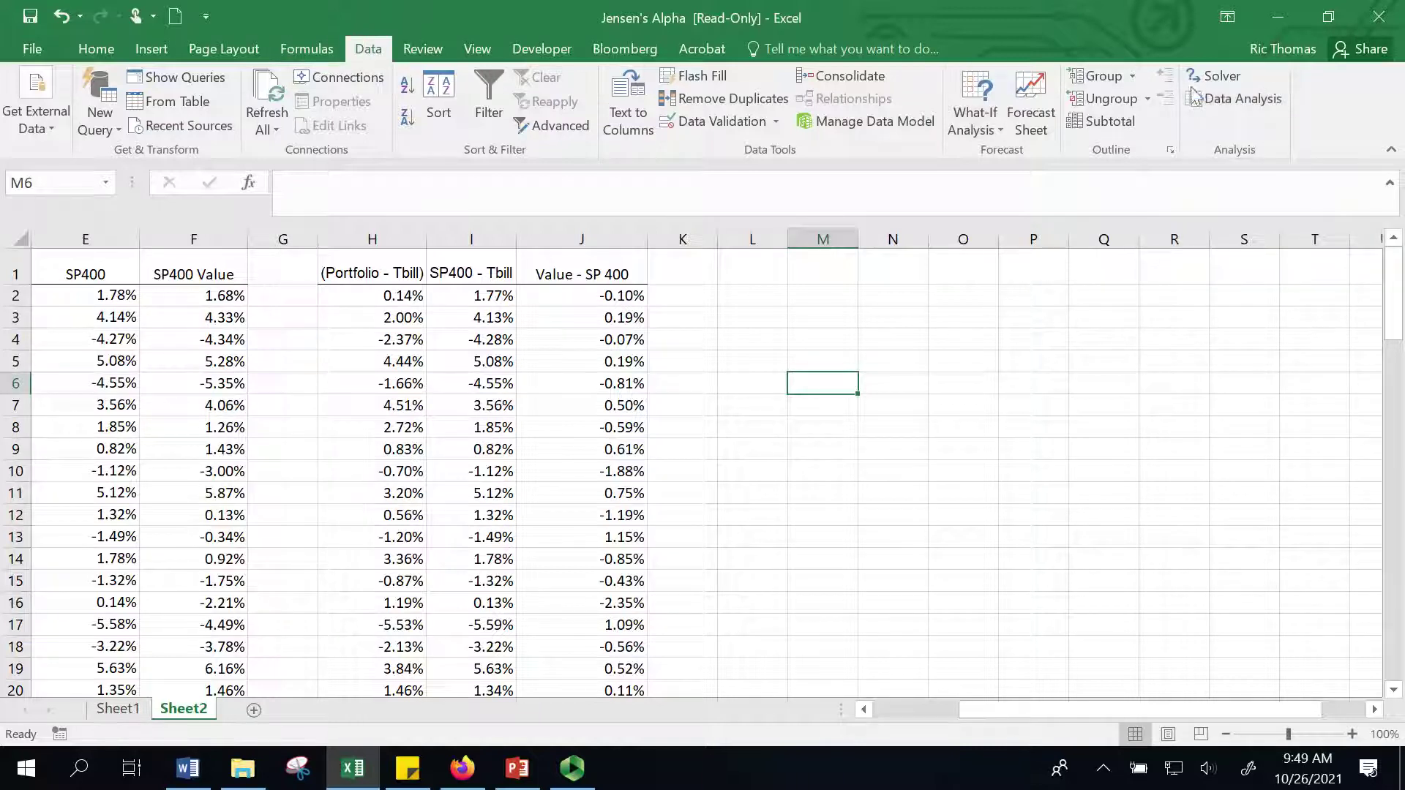
left_click(1224, 102)
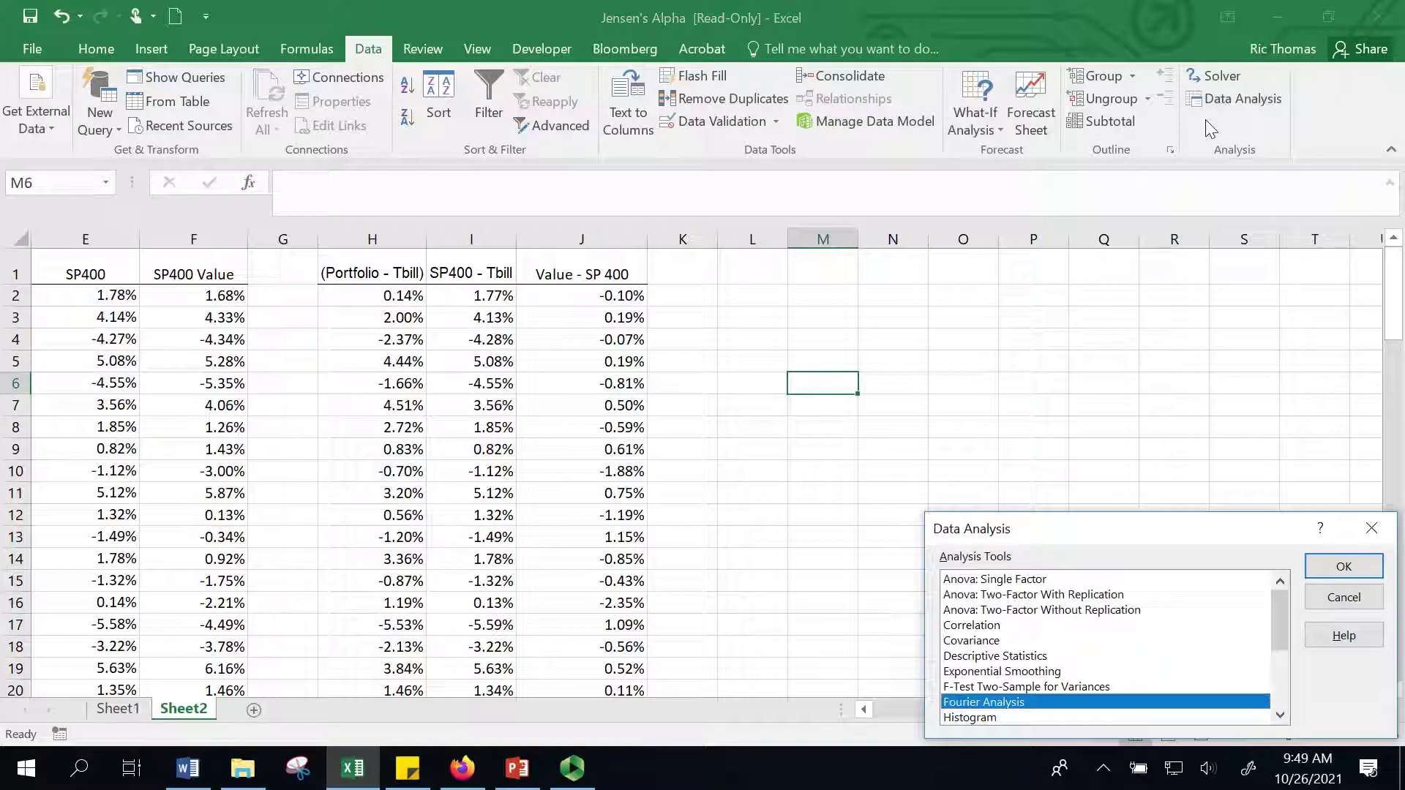
Choose Regression and set the Input Y Range to $H$2:$H$90.
left_click_drag(1283, 626, 1293, 688)
left_click(997, 643)
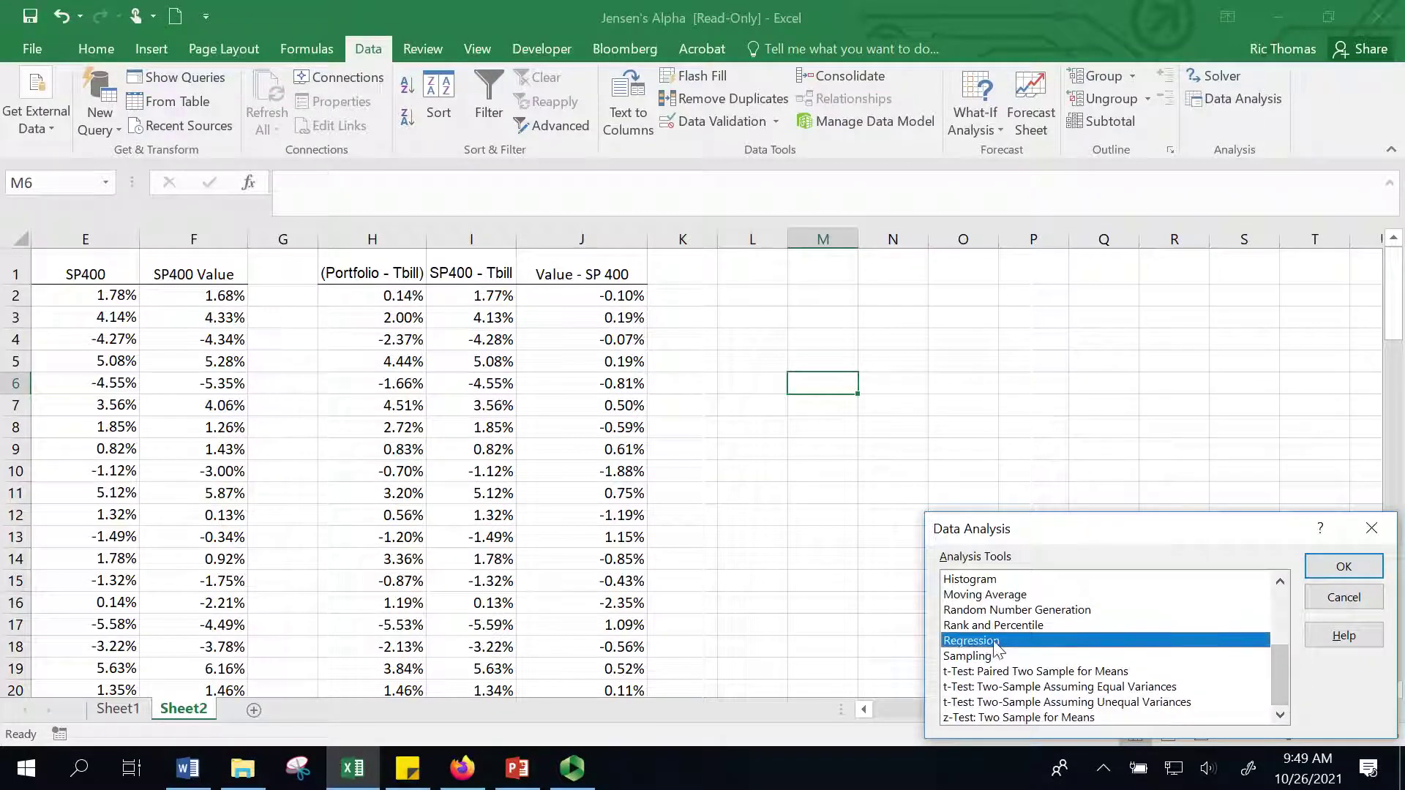
left_click(1334, 565)
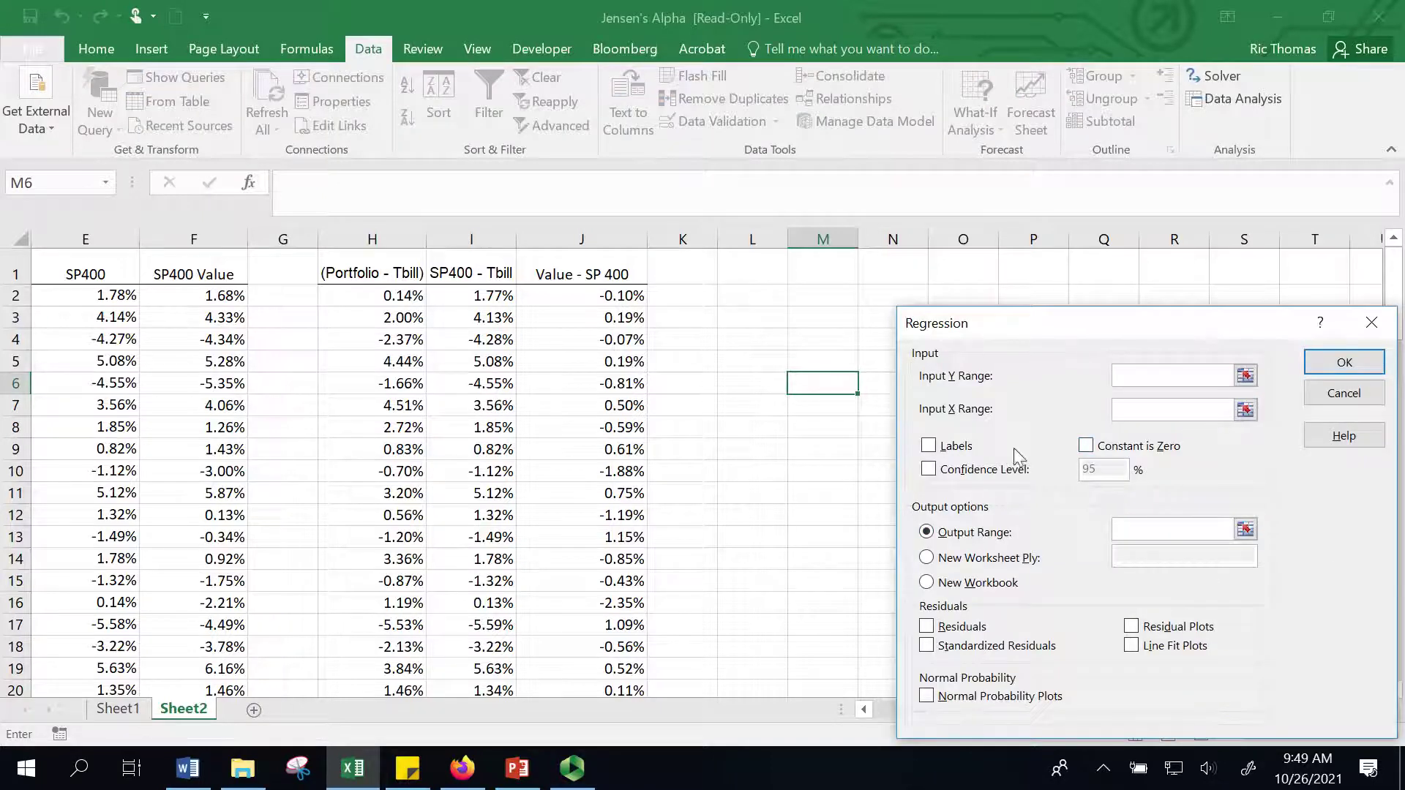
left_click_drag(1081, 328, 1104, 246)
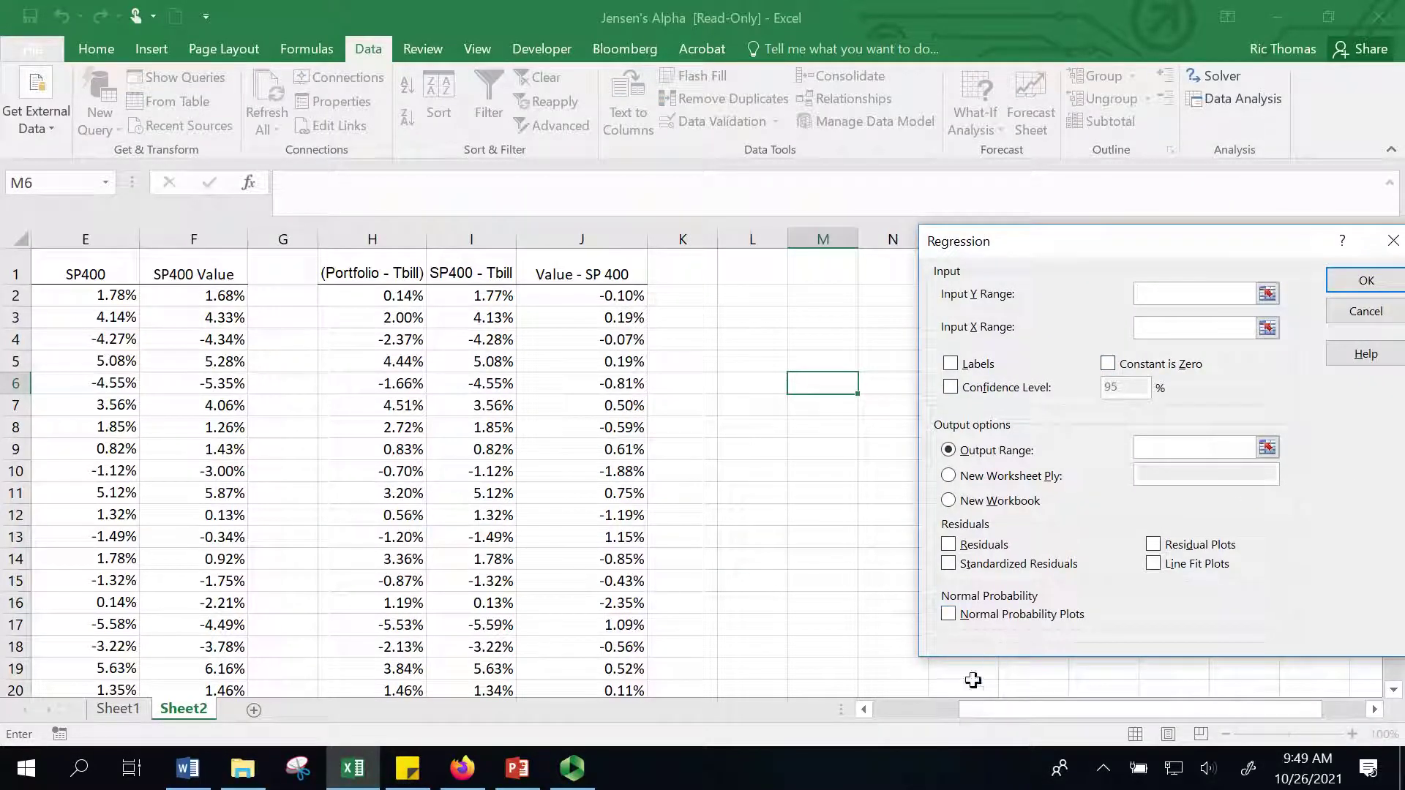
left_click(410, 297)
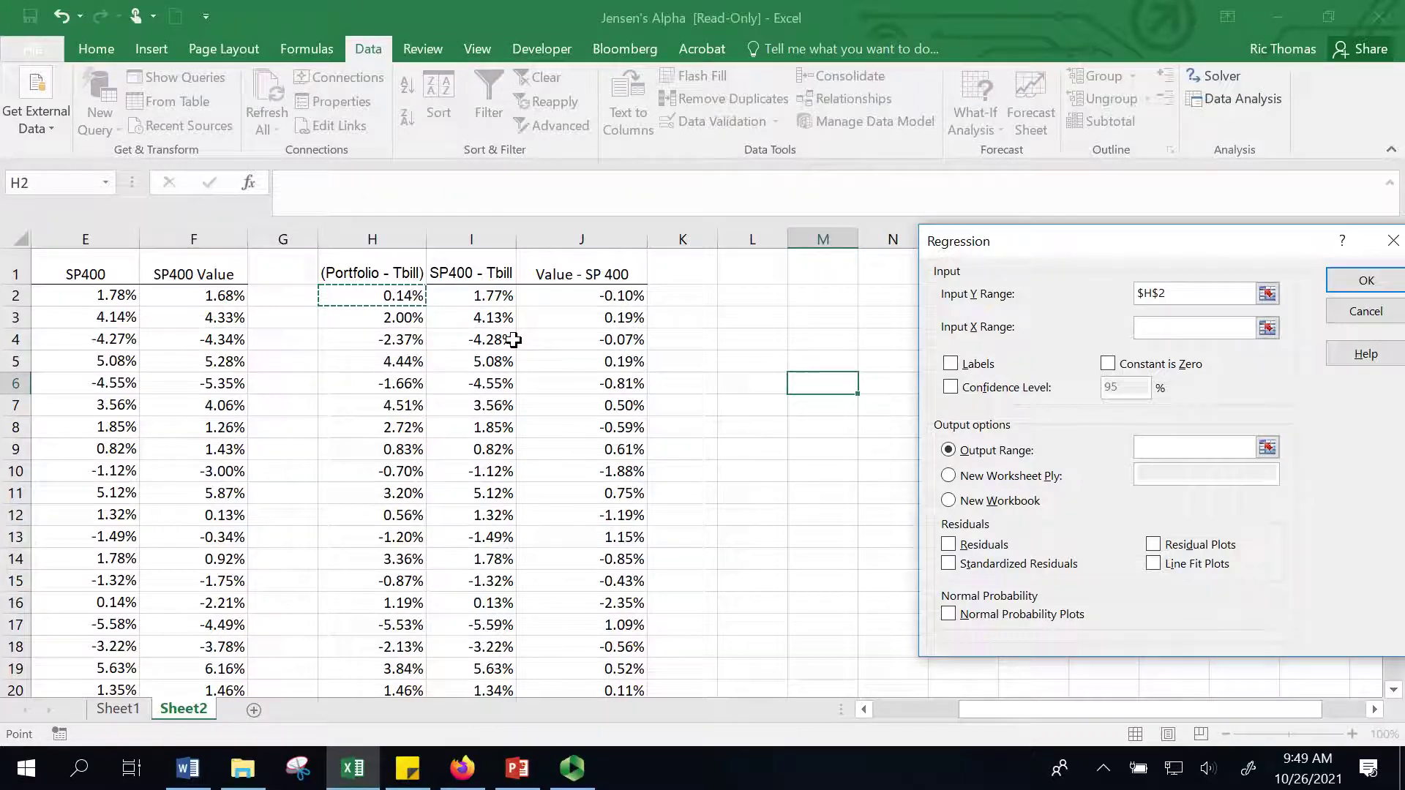
key("ctrl+shift+Down")
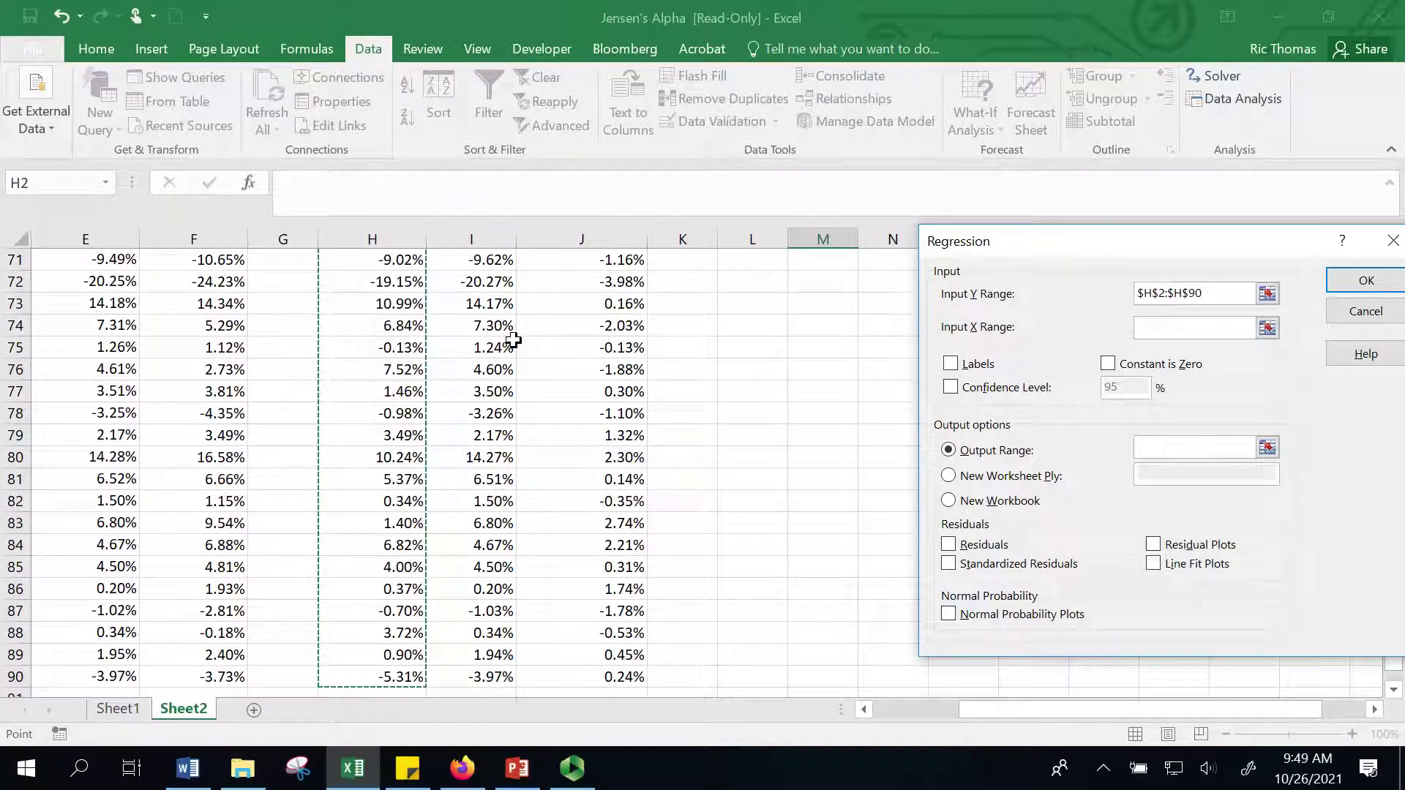
Begin the Input X Range at $I$2, moving the Regression dialog clear of the data.
left_click(1215, 328)
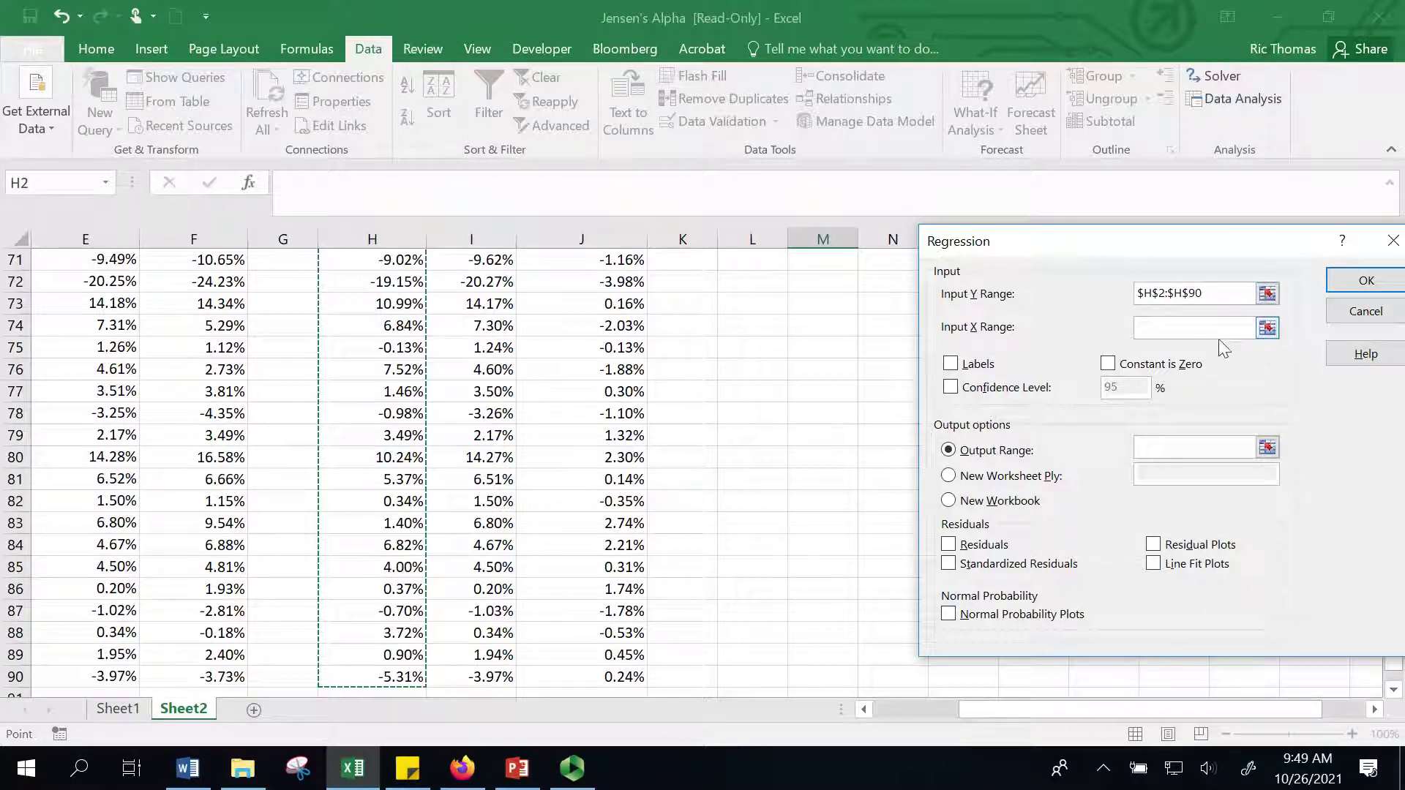
left_click(1163, 335)
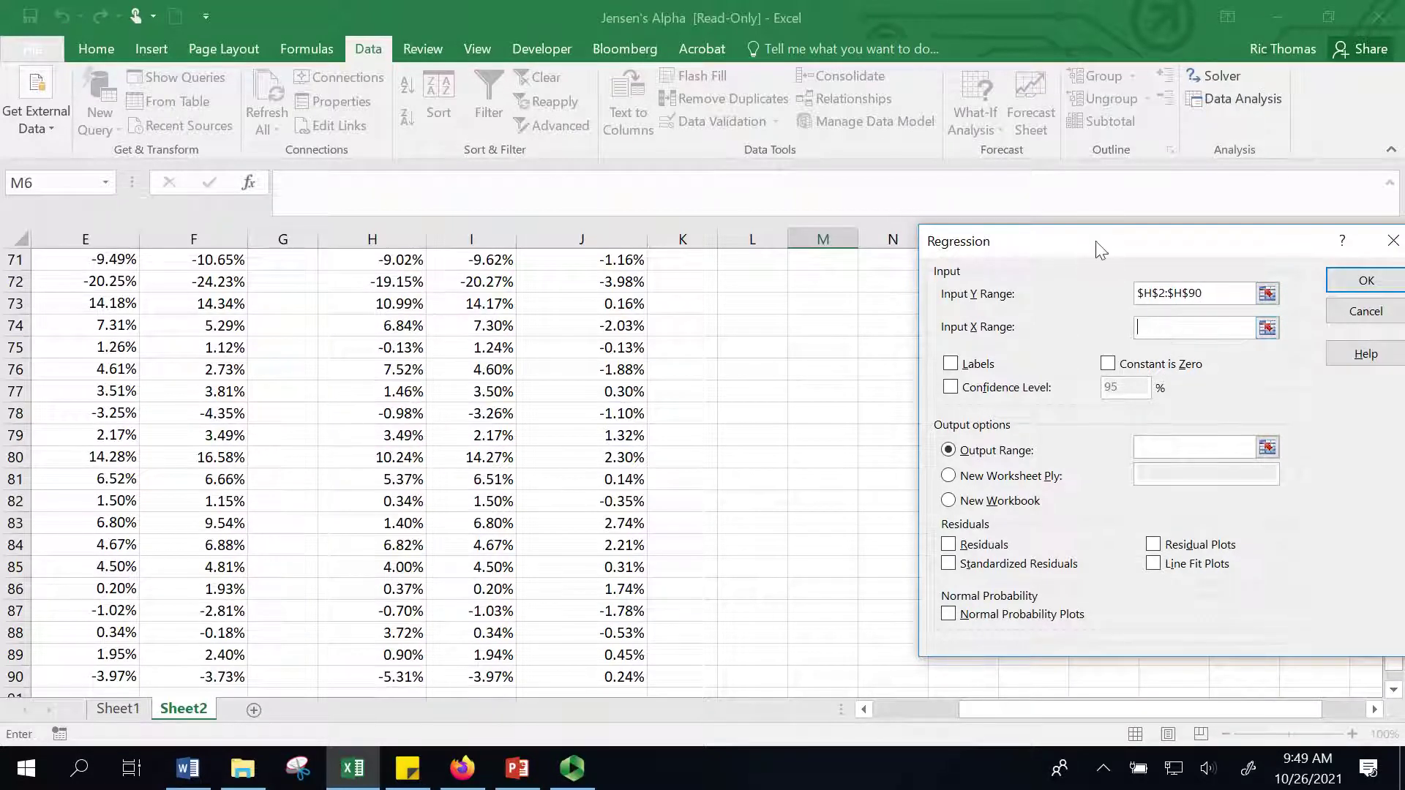
left_click_drag(1101, 251, 1024, 261)
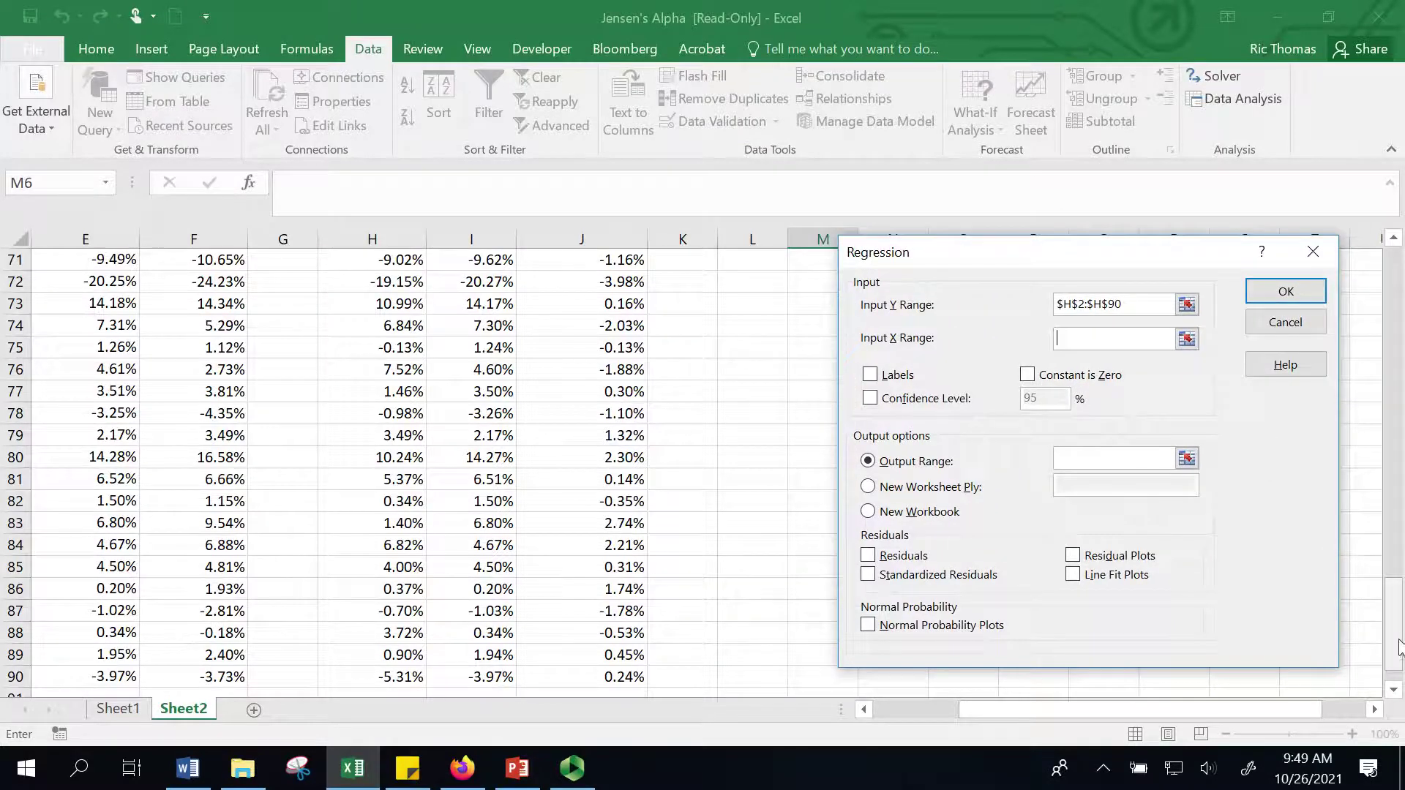
left_click_drag(1394, 624, 1394, 297)
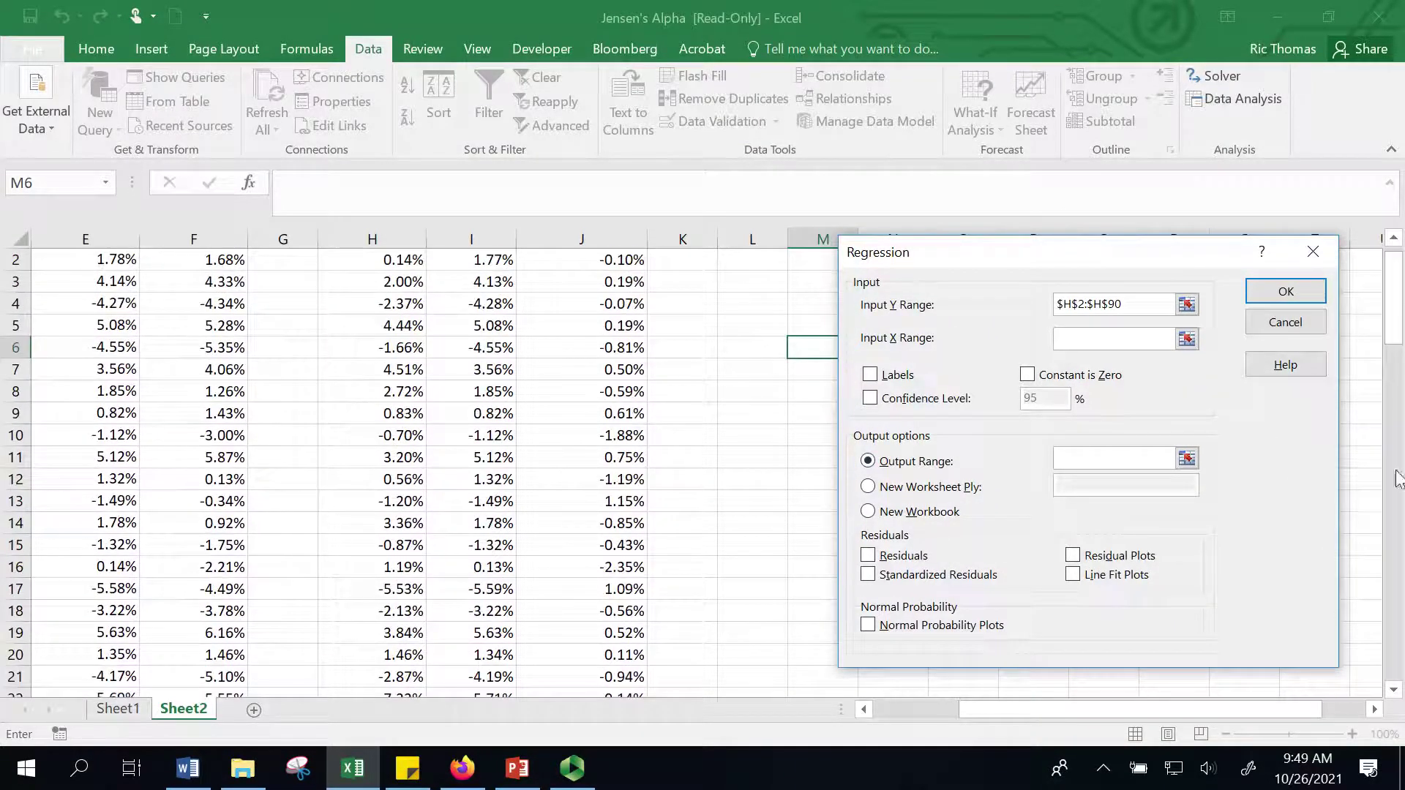
left_click_drag(1394, 370, 1390, 325)
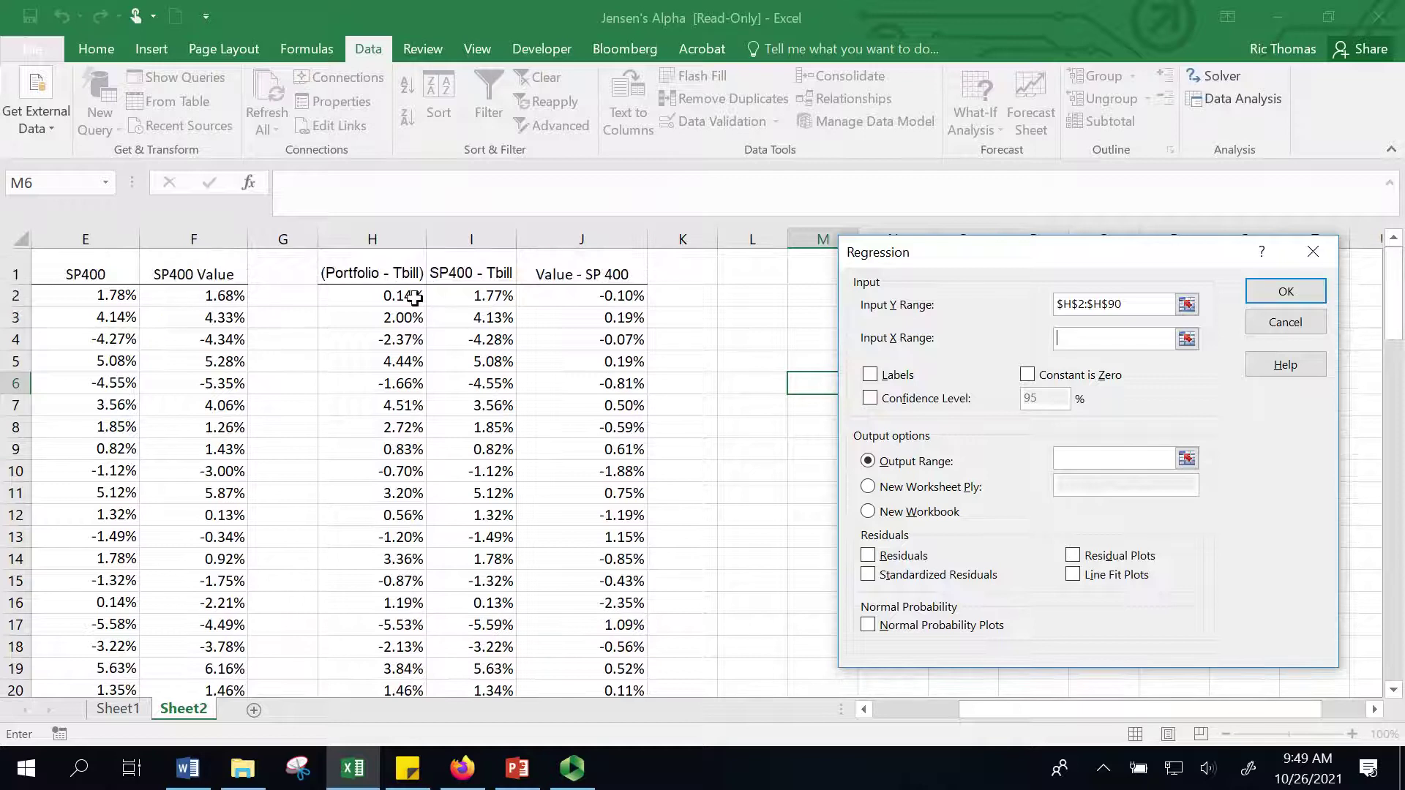
left_click(480, 294)
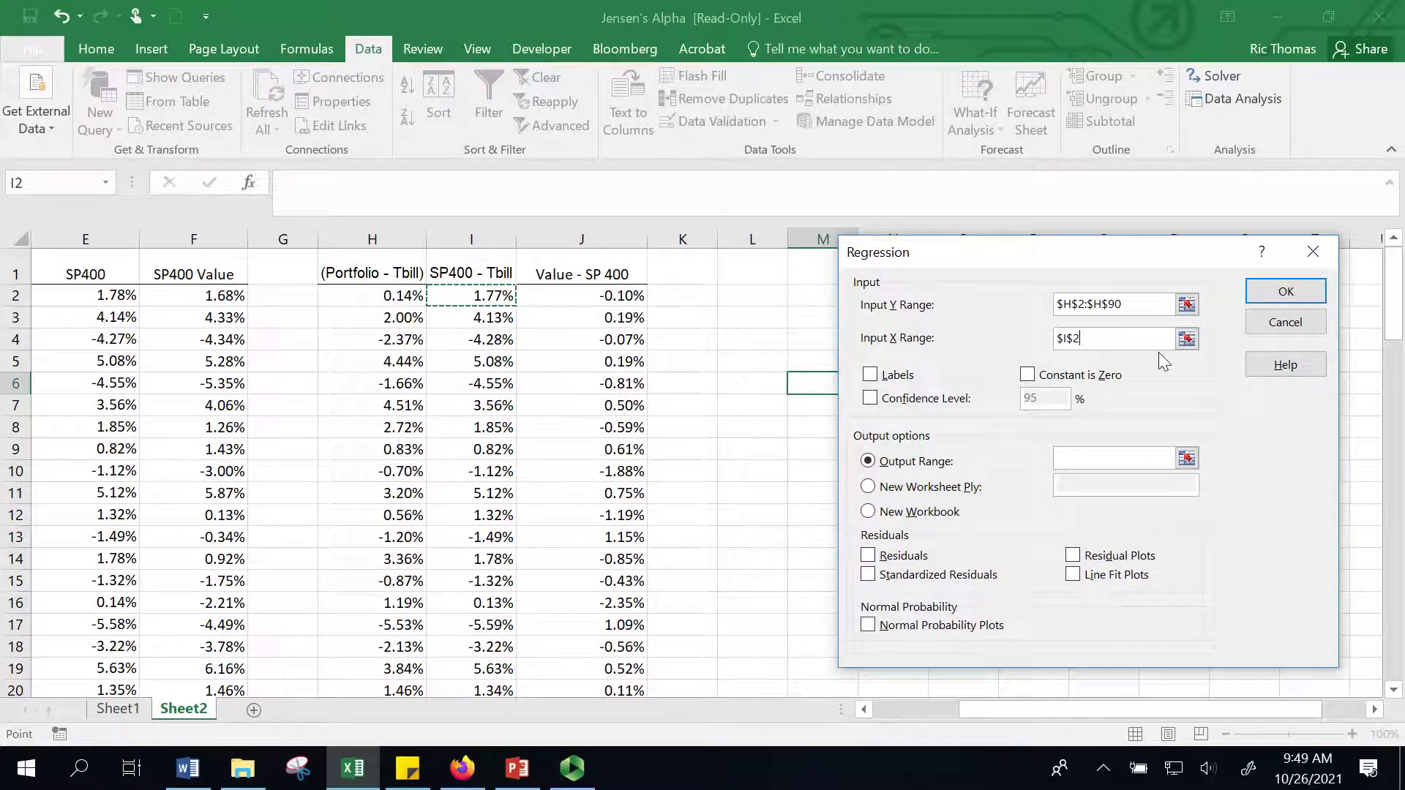
Set the X range to $I$2:$I$90 and output to $M$5, then run the CAPM regression.
key("ctrl+shift+Down")
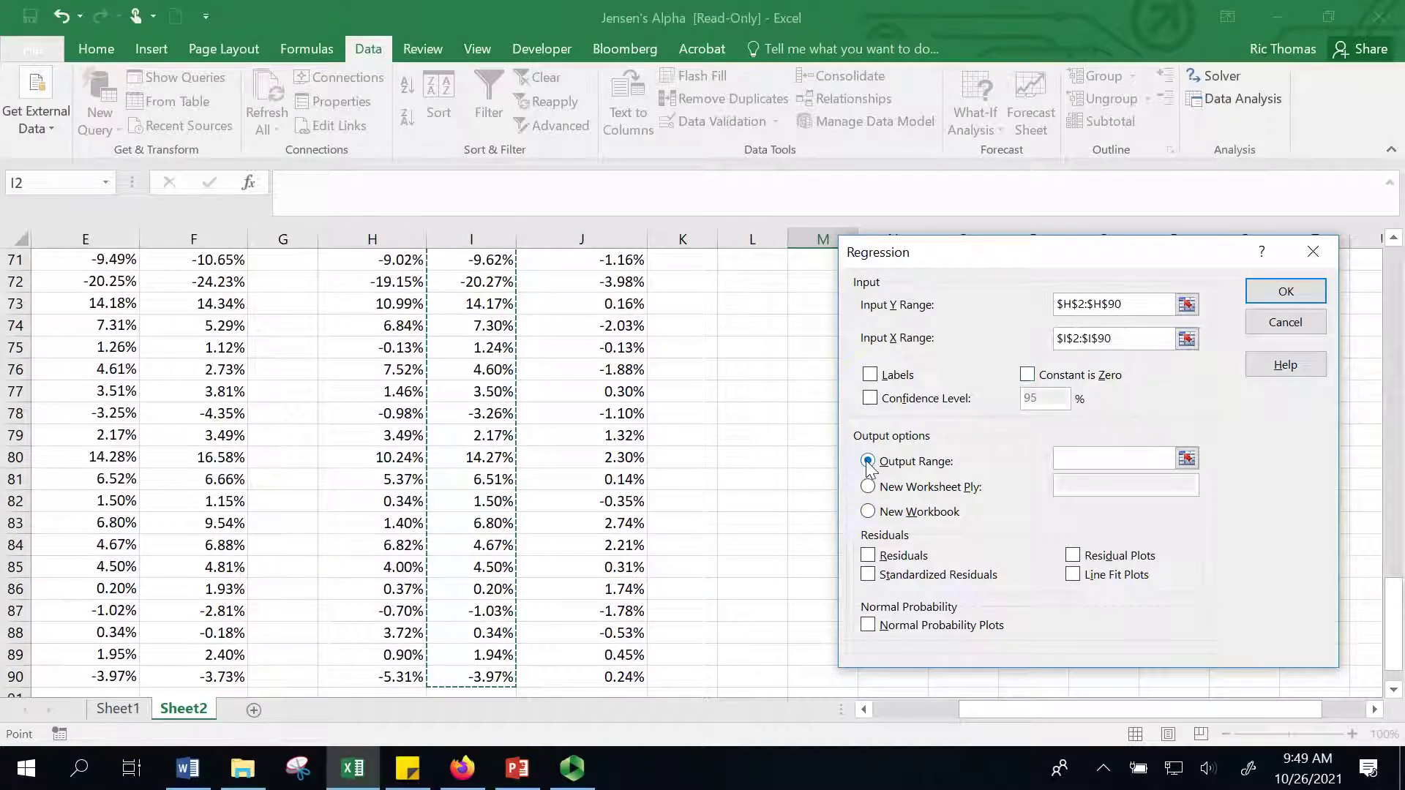
left_click(1093, 461)
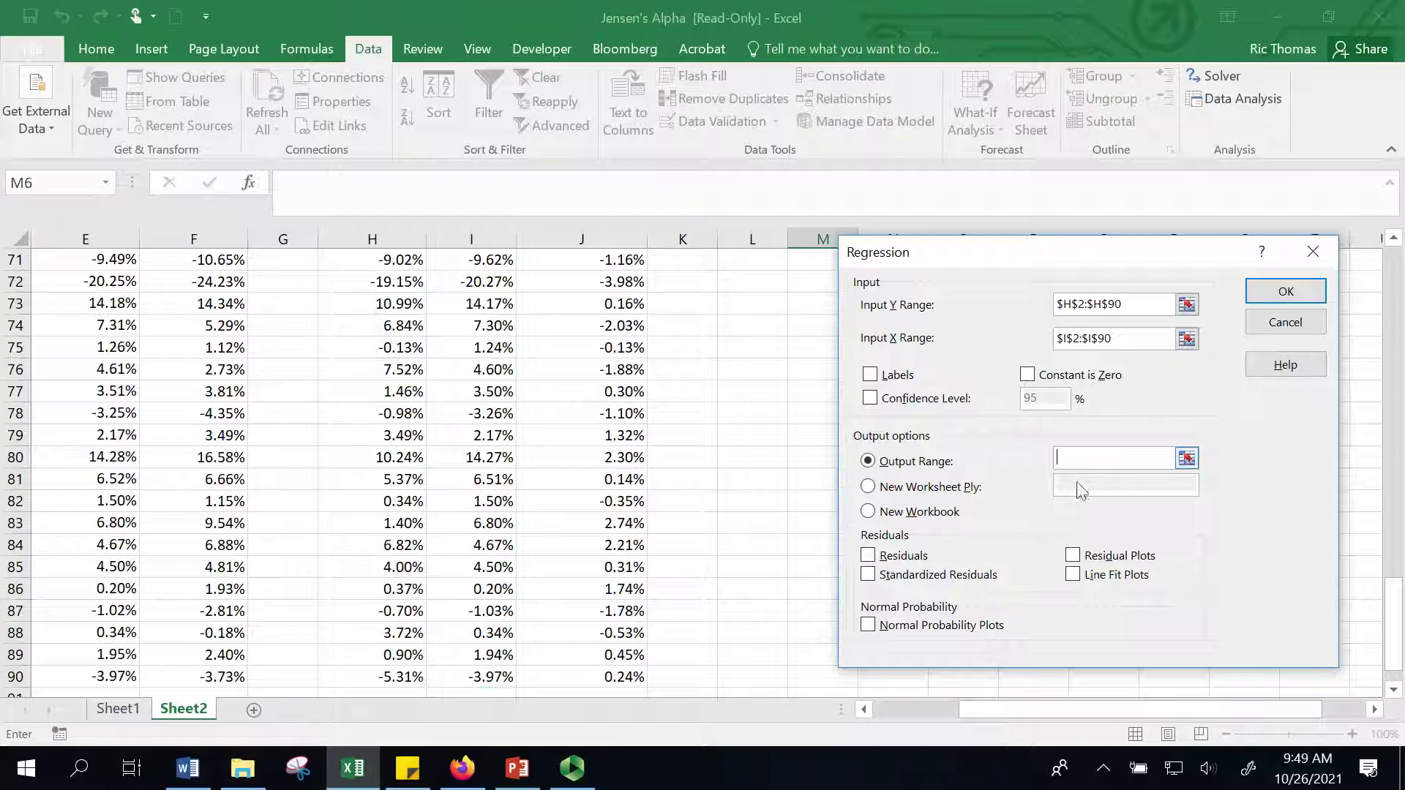
left_click_drag(1395, 623, 1394, 297)
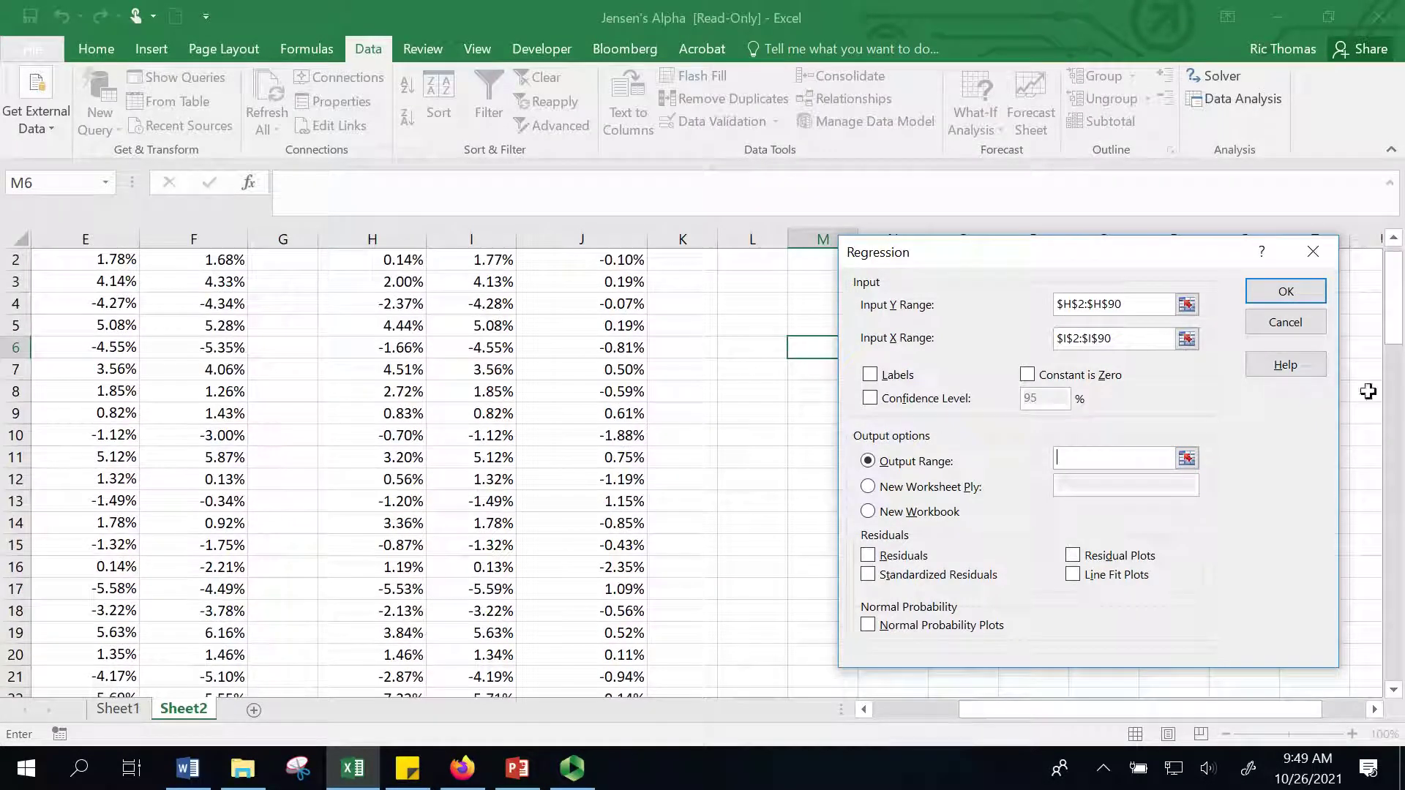
left_click_drag(1087, 253, 412, 231)
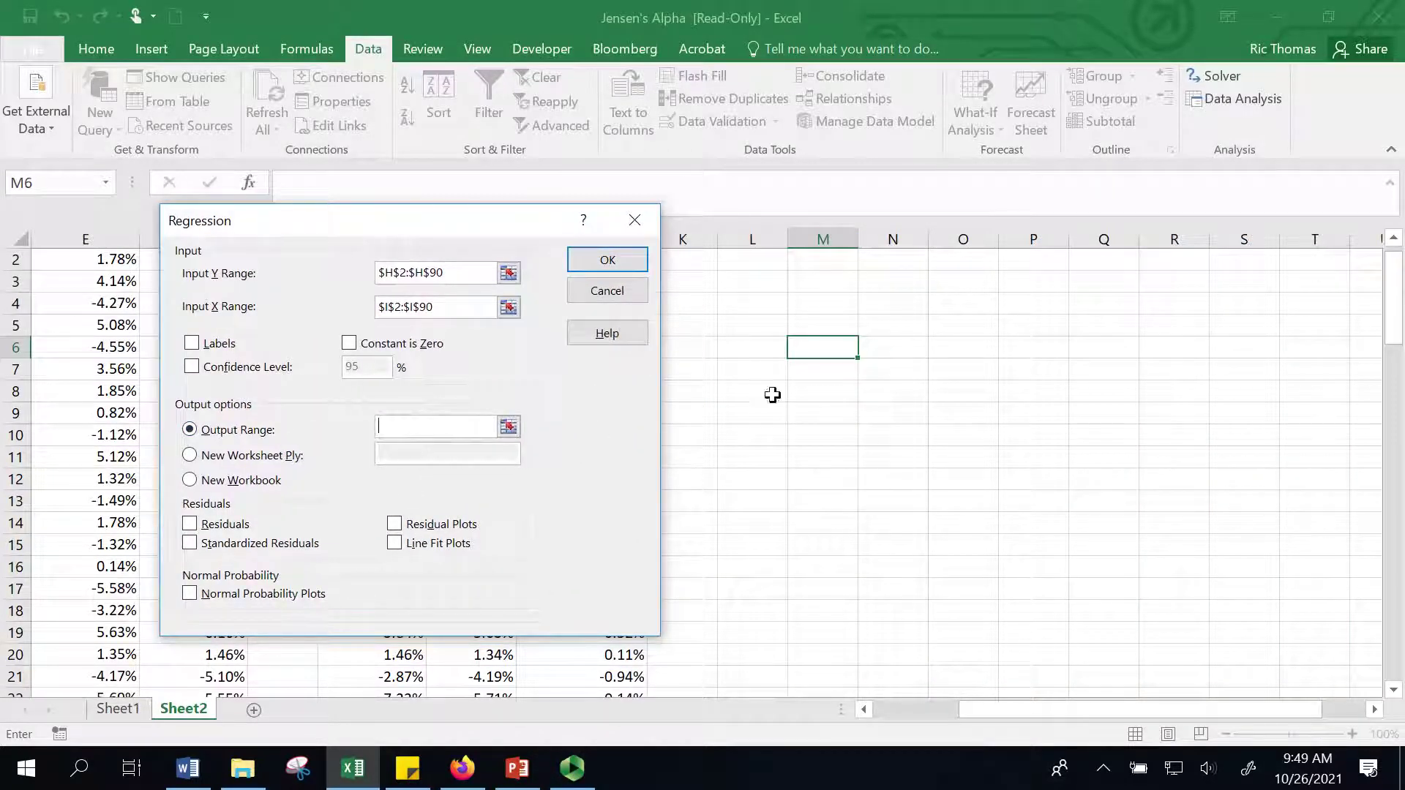
left_click(832, 325)
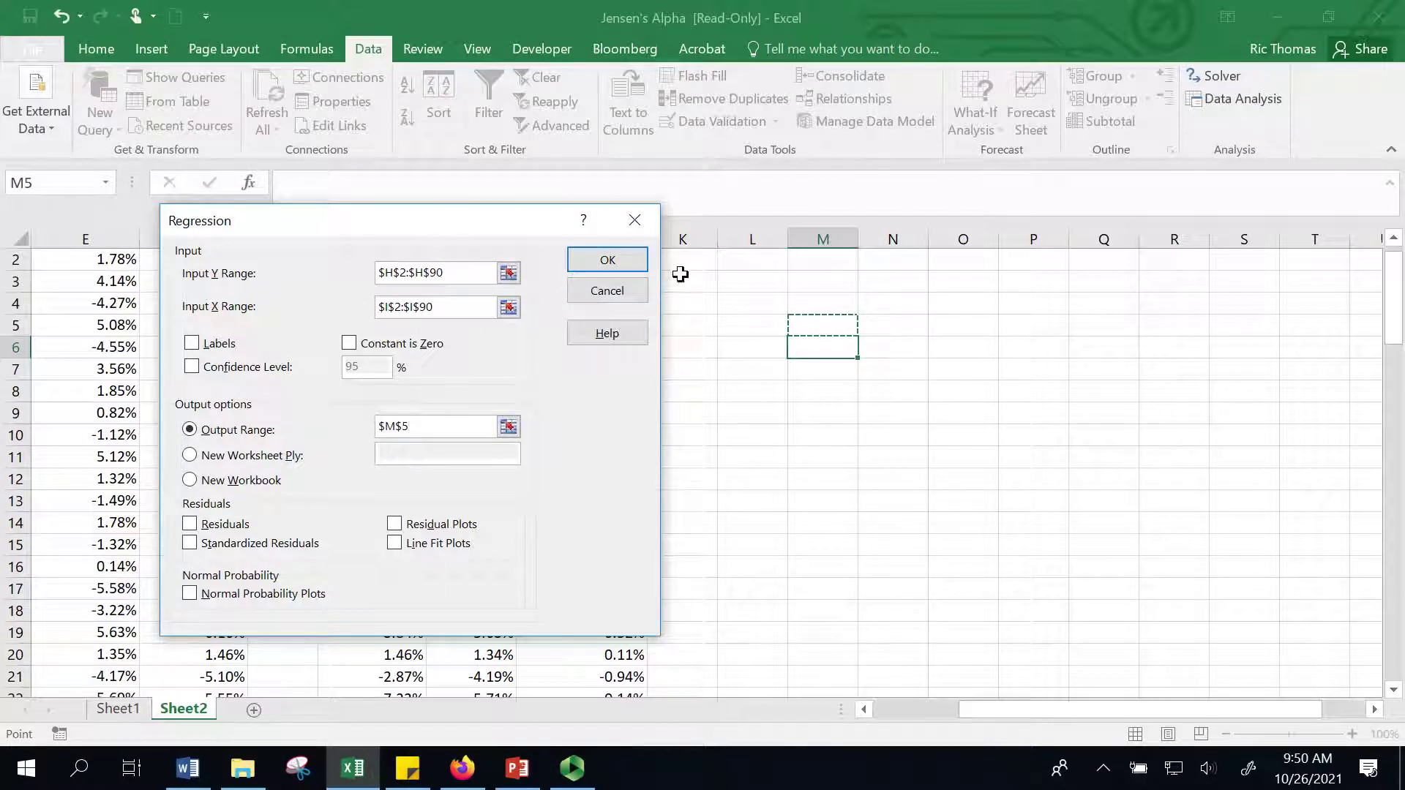
left_click(618, 265)
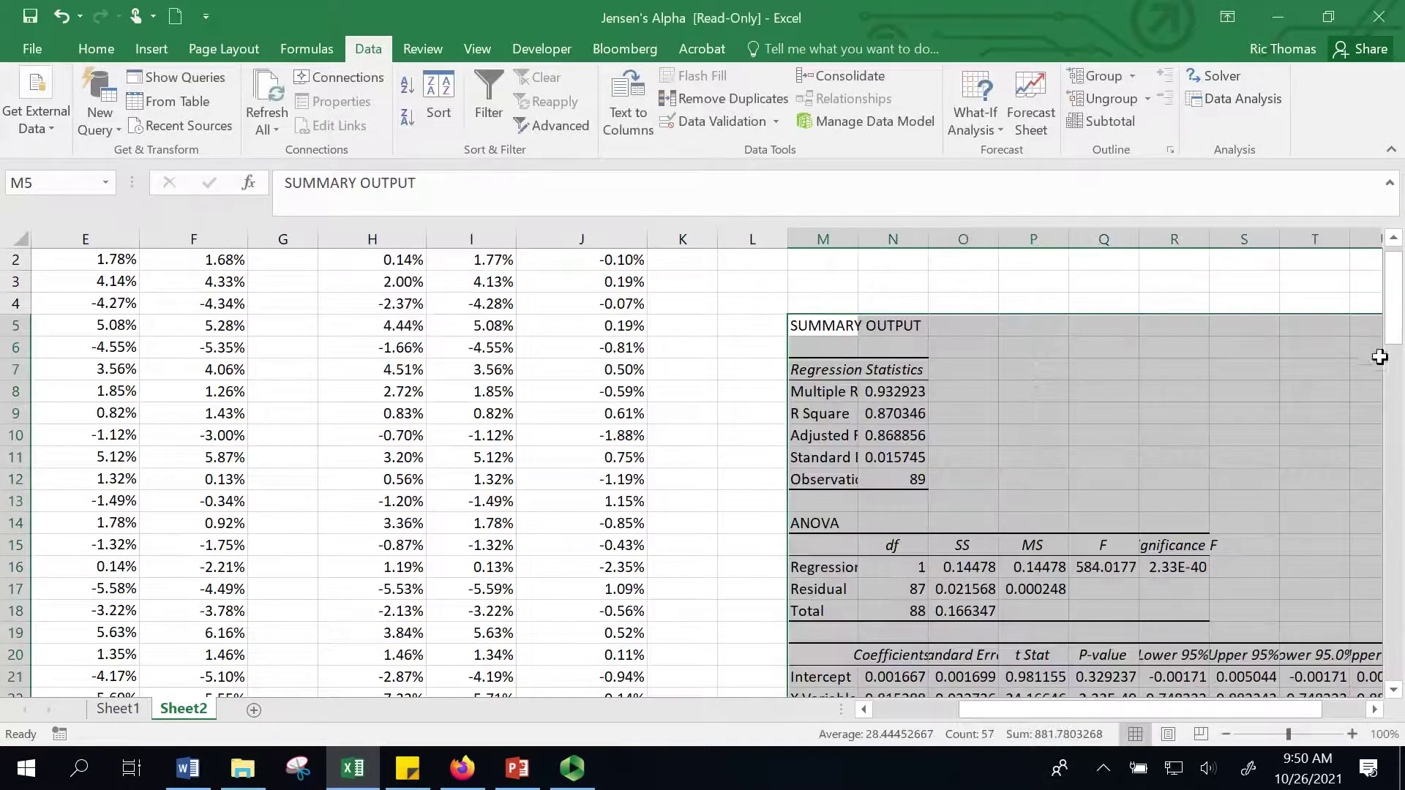
left_click_drag(1395, 339, 1399, 356)
left_click(898, 348)
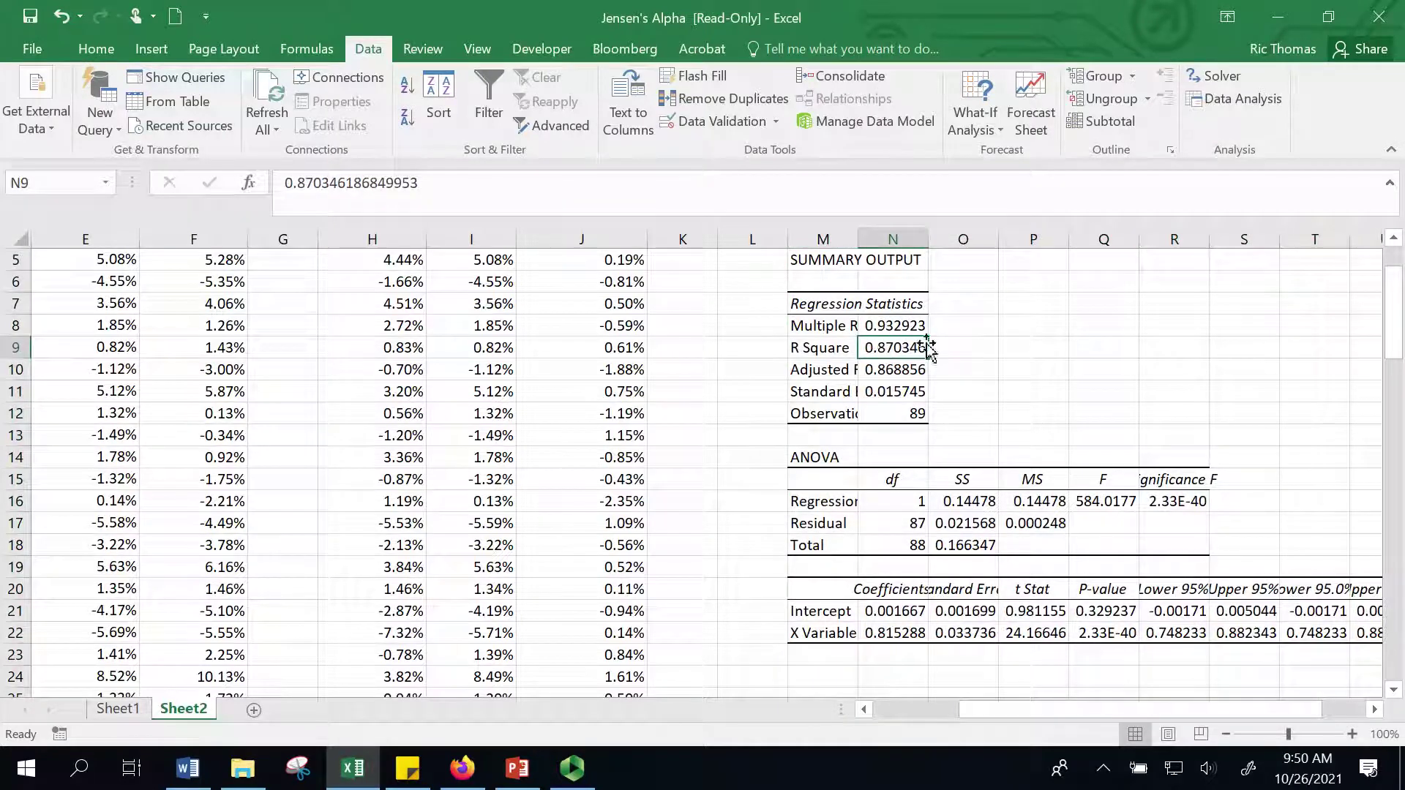
mouse_move(1393, 326)
left_mouse_down()
mouse_move(1398, 352)
mouse_move(1398, 337)
left_mouse_up()
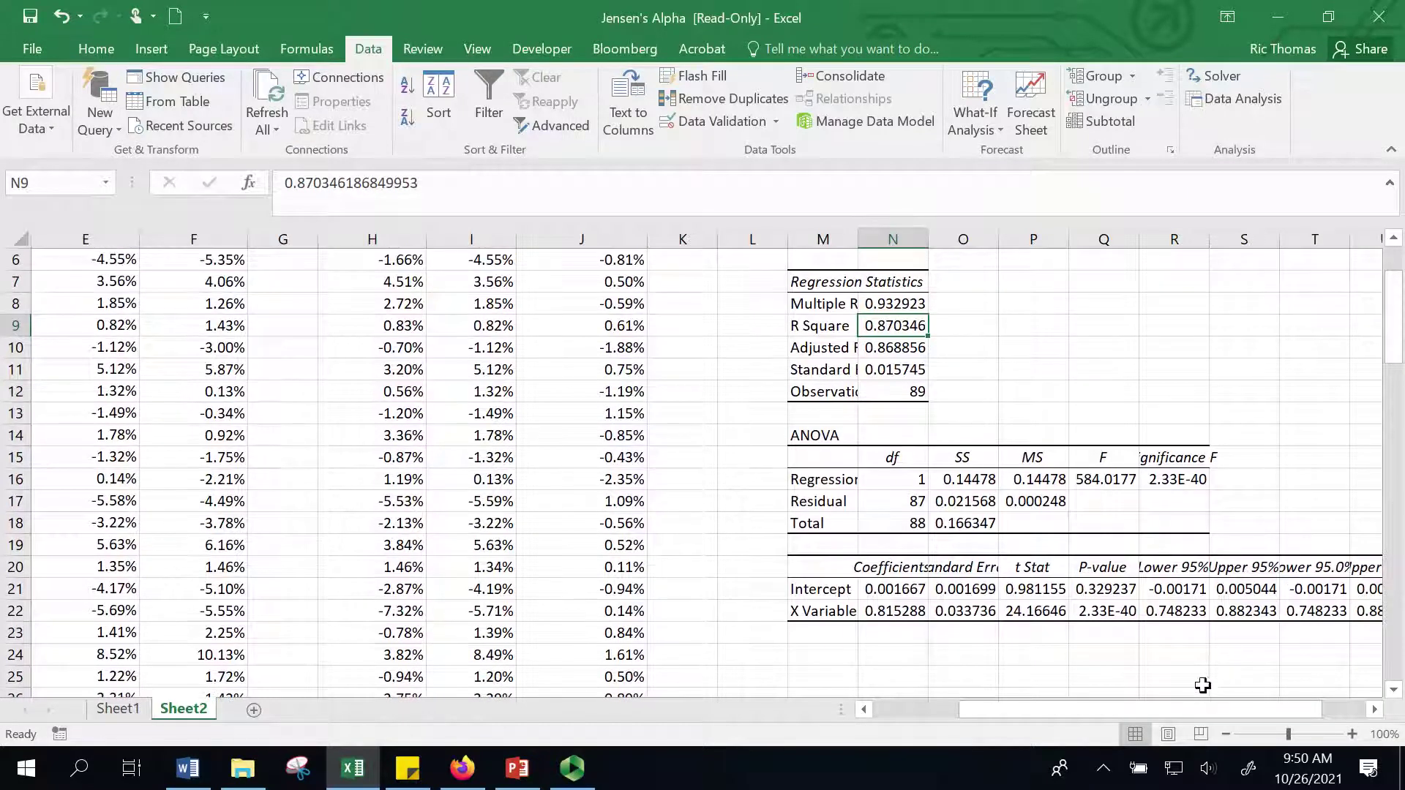
left_click_drag(1134, 709, 1159, 706)
left_click(787, 611)
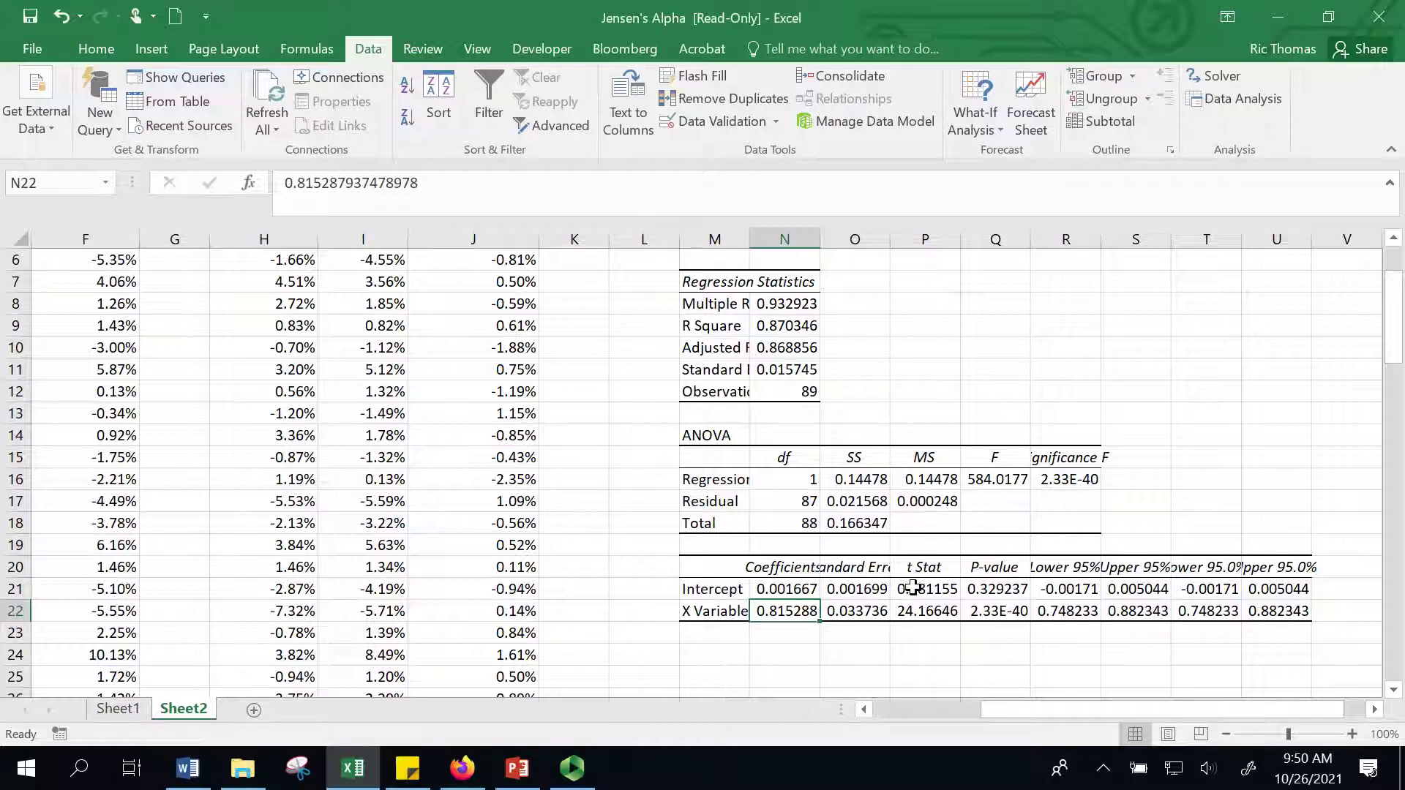
left_click(931, 616)
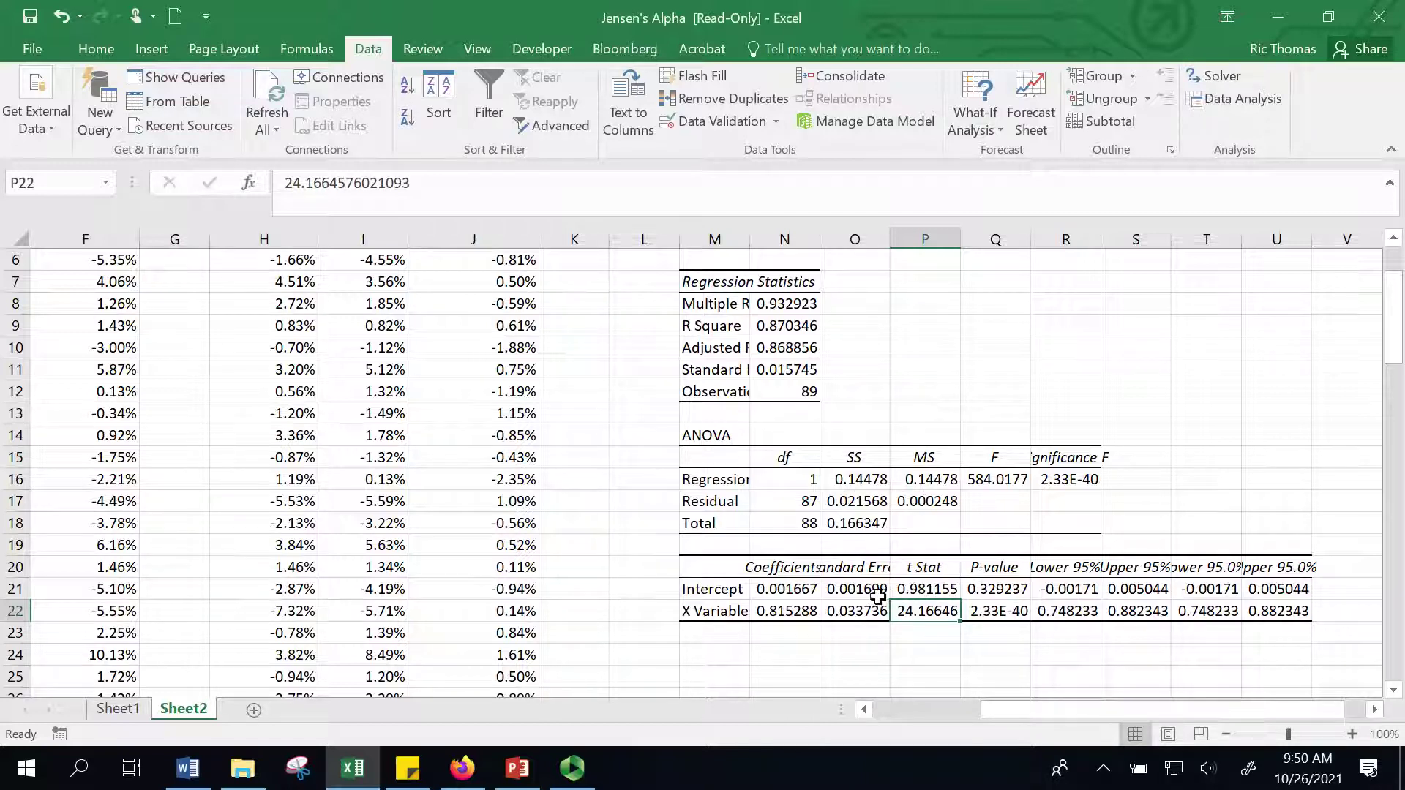
left_click(774, 590)
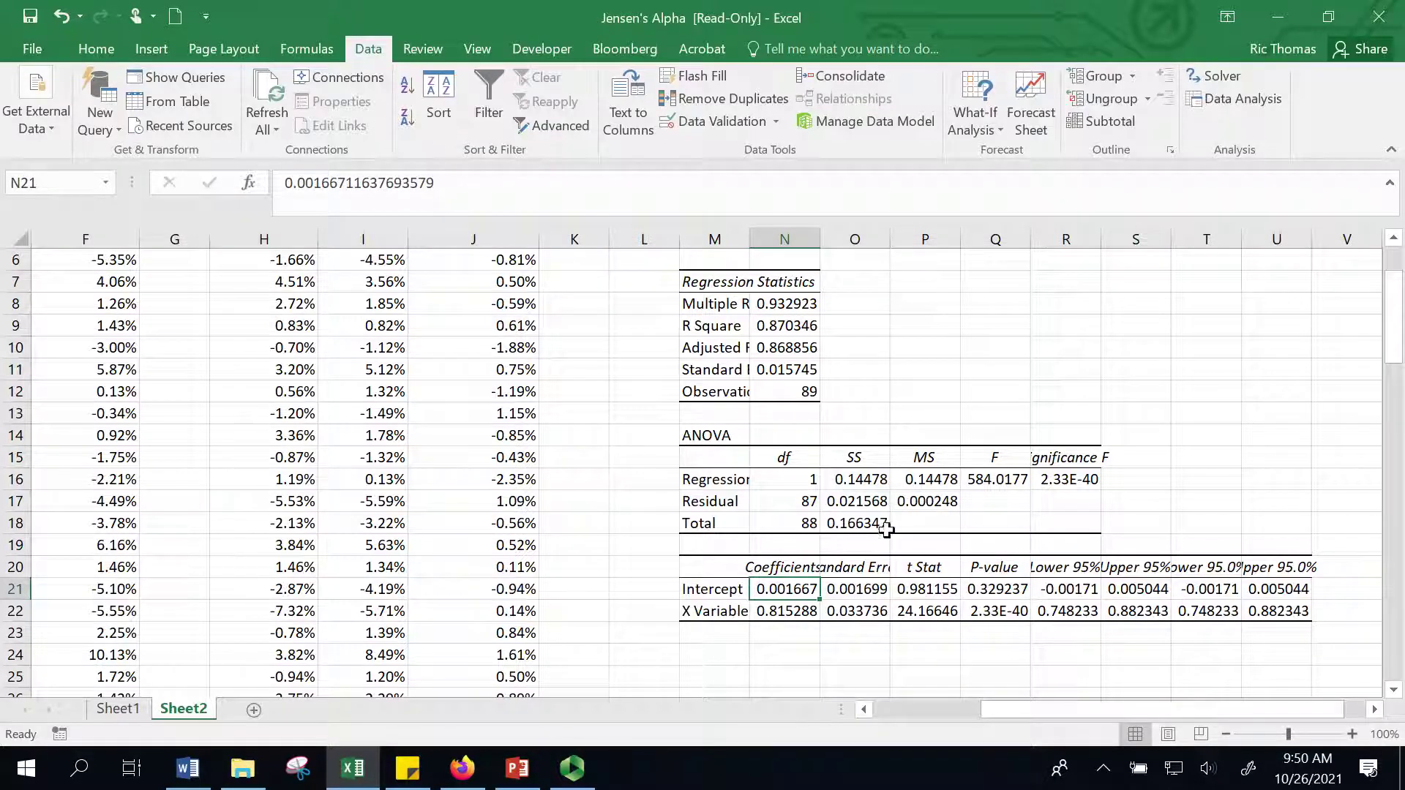
left_click(823, 617)
left_click(804, 621)
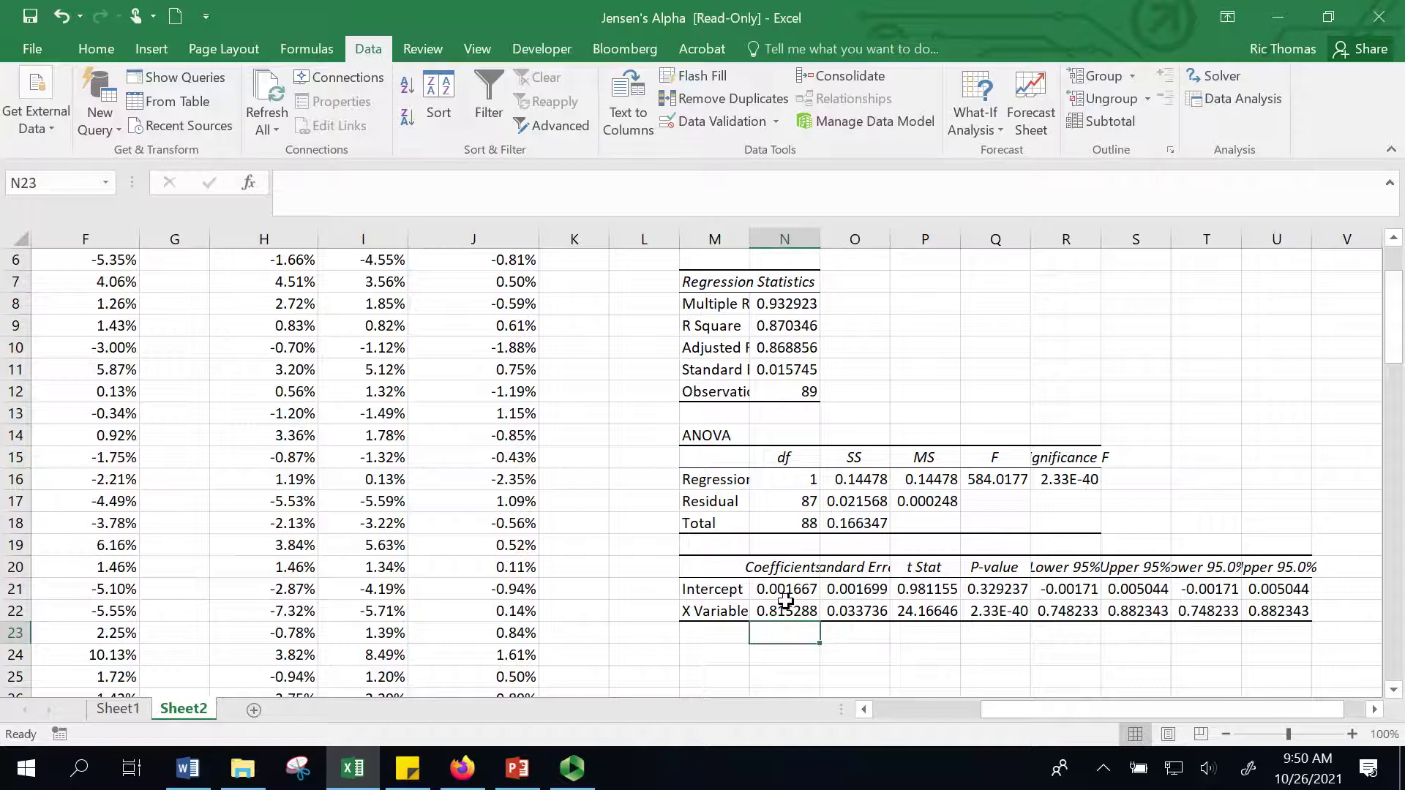
Review the Intercept coefficient and its t Stat, then switch to the PowerPoint slide.
left_click(785, 588)
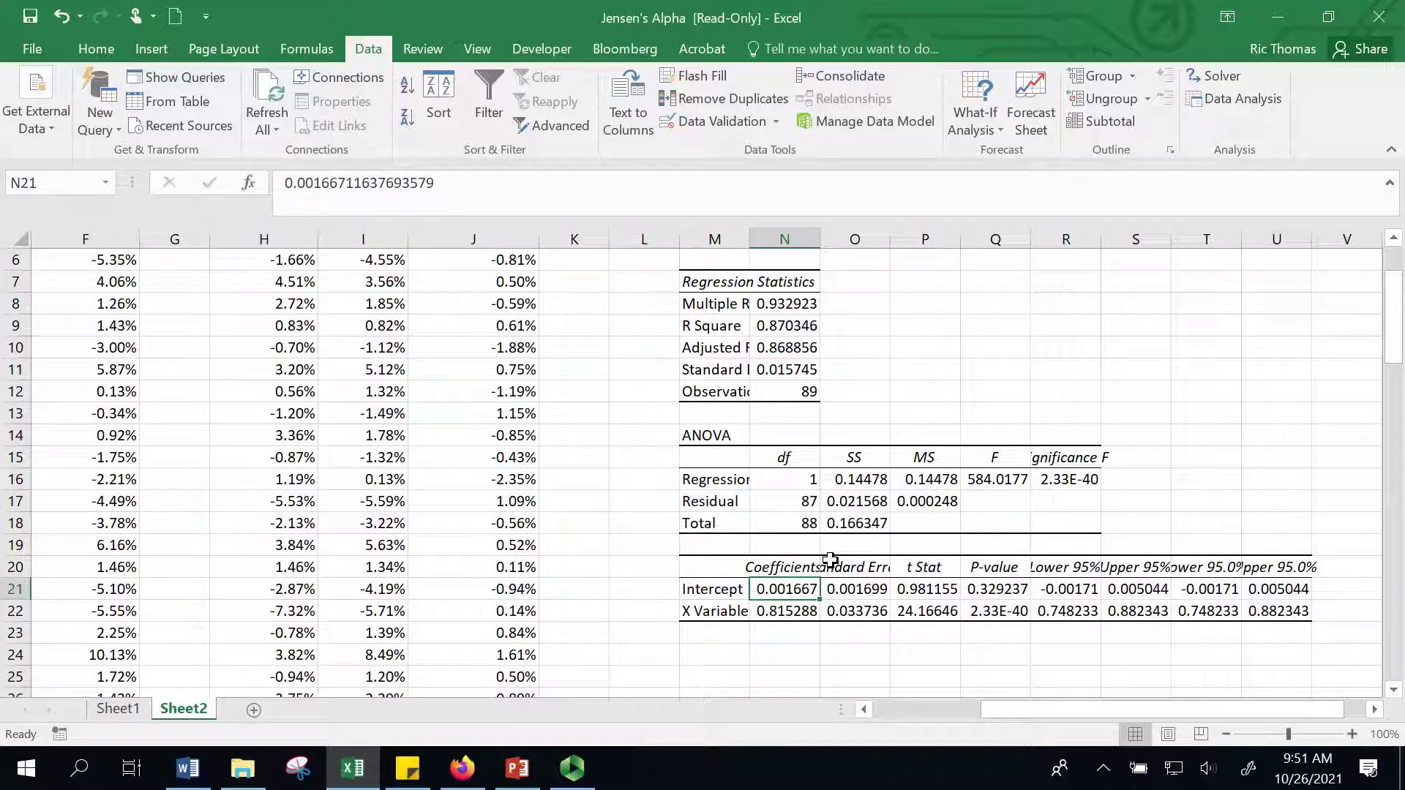
left_click(916, 590)
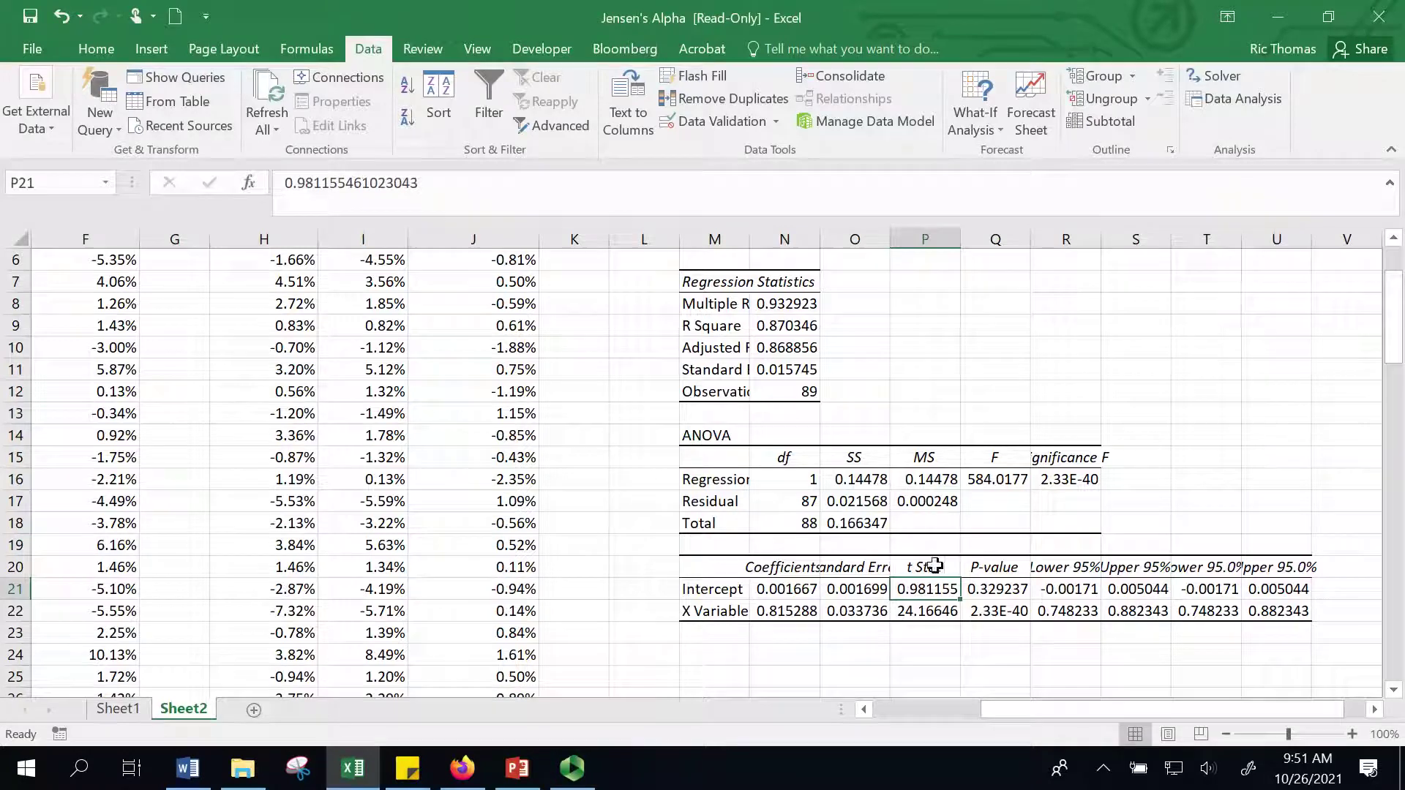
left_click(805, 607)
left_click(805, 588)
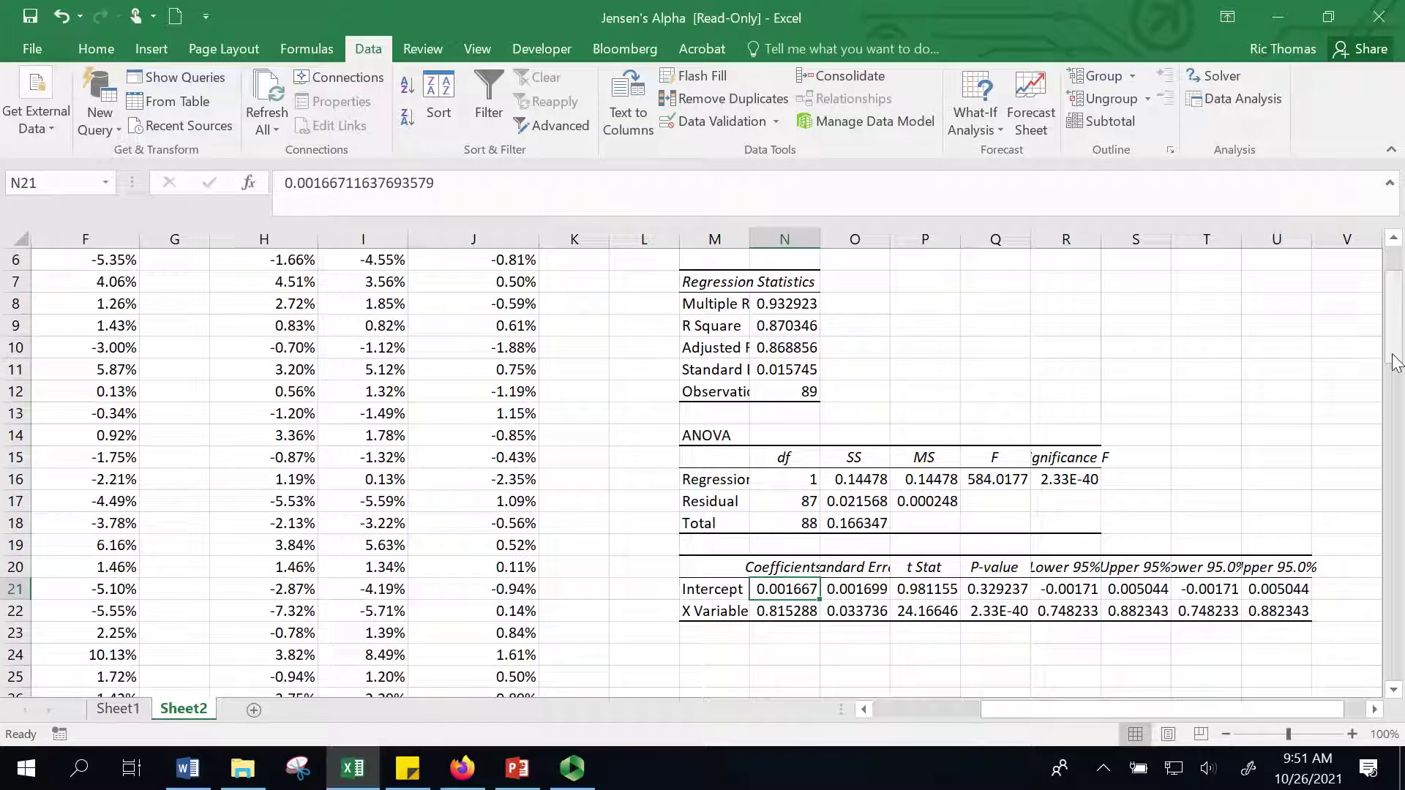
mouse_move(1395, 359)
left_mouse_down()
mouse_move(1398, 339)
mouse_move(1396, 381)
mouse_move(1396, 340)
mouse_move(1395, 361)
left_mouse_up()
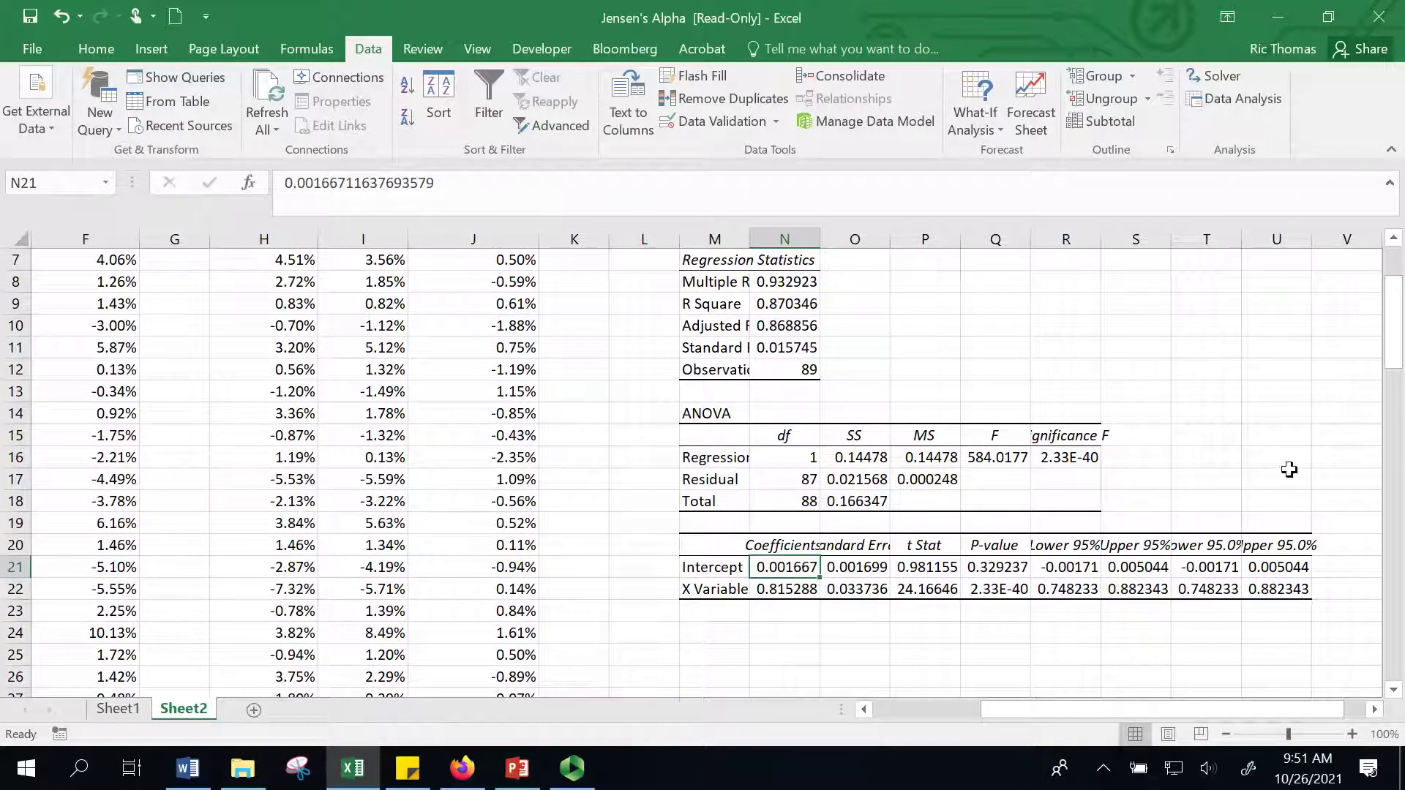
mouse_move(1397, 355)
left_mouse_down()
mouse_move(1401, 322)
mouse_move(1399, 385)
mouse_move(1400, 328)
left_mouse_up()
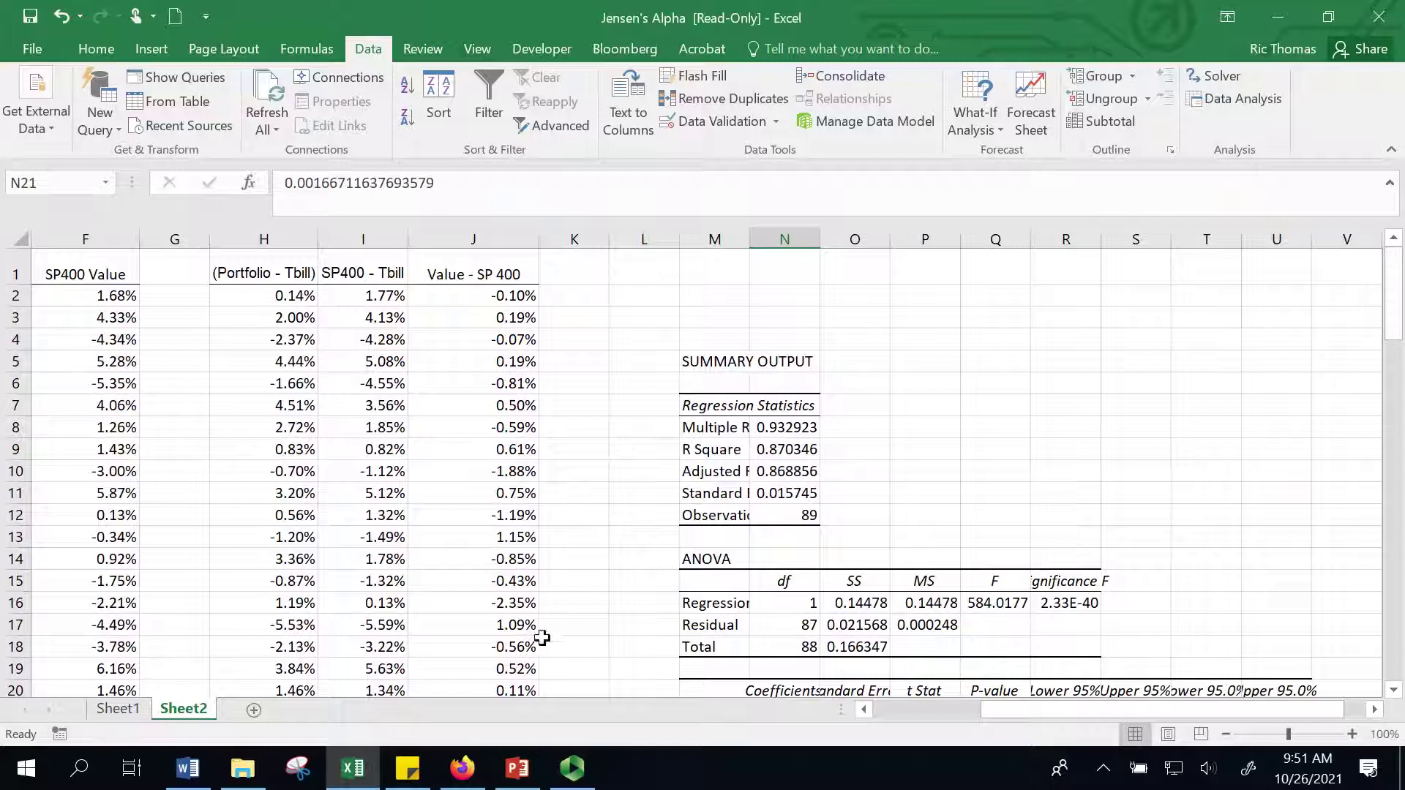
left_click(518, 767)
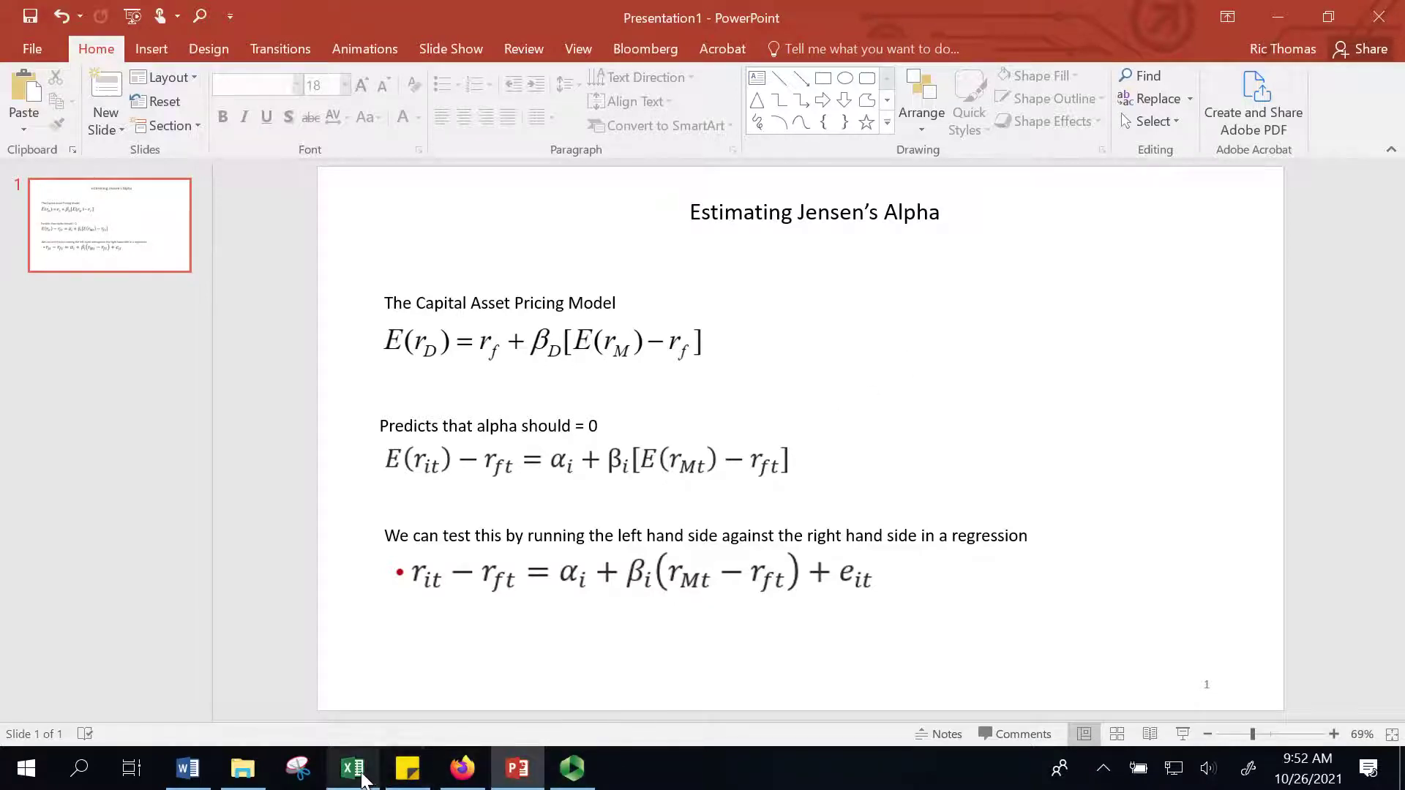
Bring up the Excel taskbar preview of the Jensen's Alpha workbook.
mouse_move(361, 777)
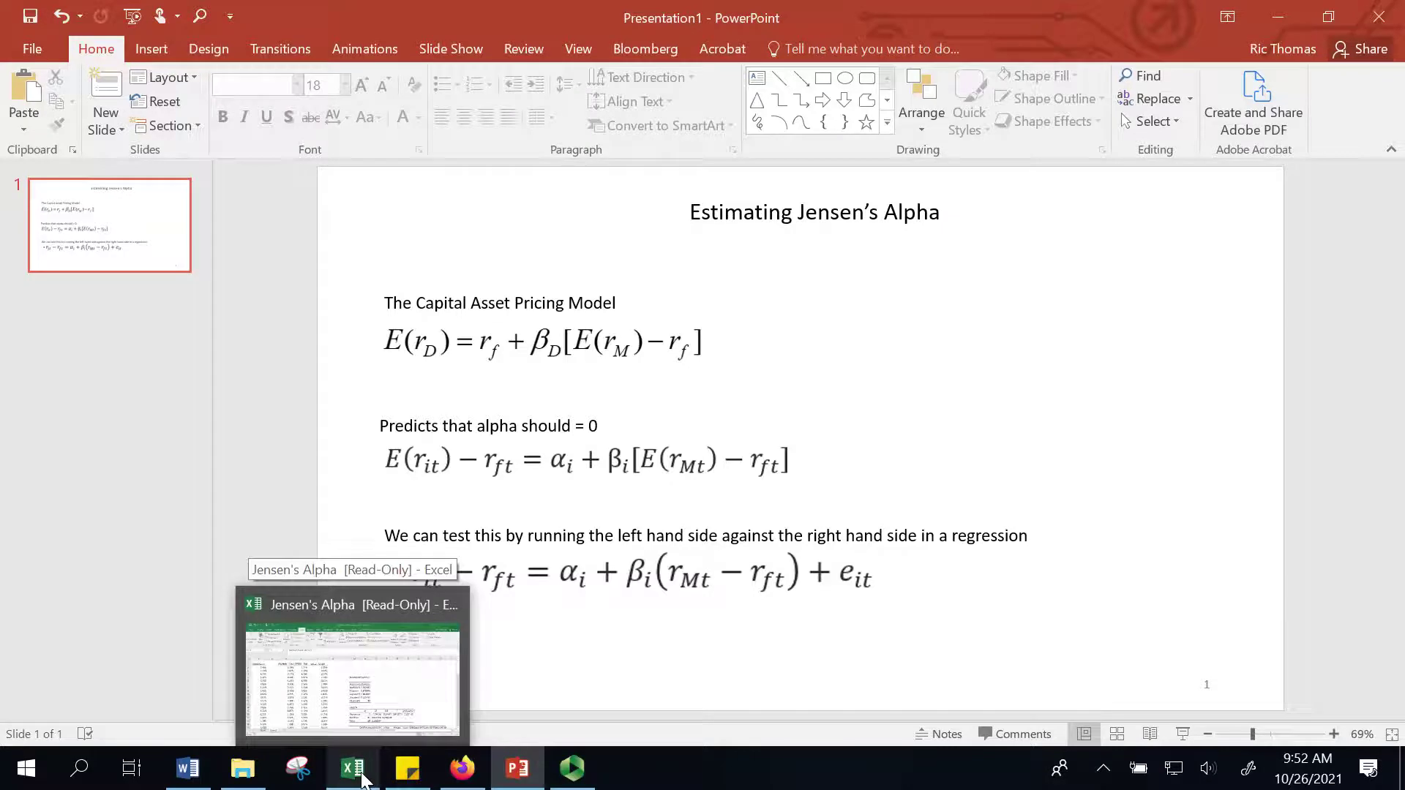
Return to the Jensen's Alpha workbook and step through the Value - SP 400 formulas in column J.
left_click(402, 709)
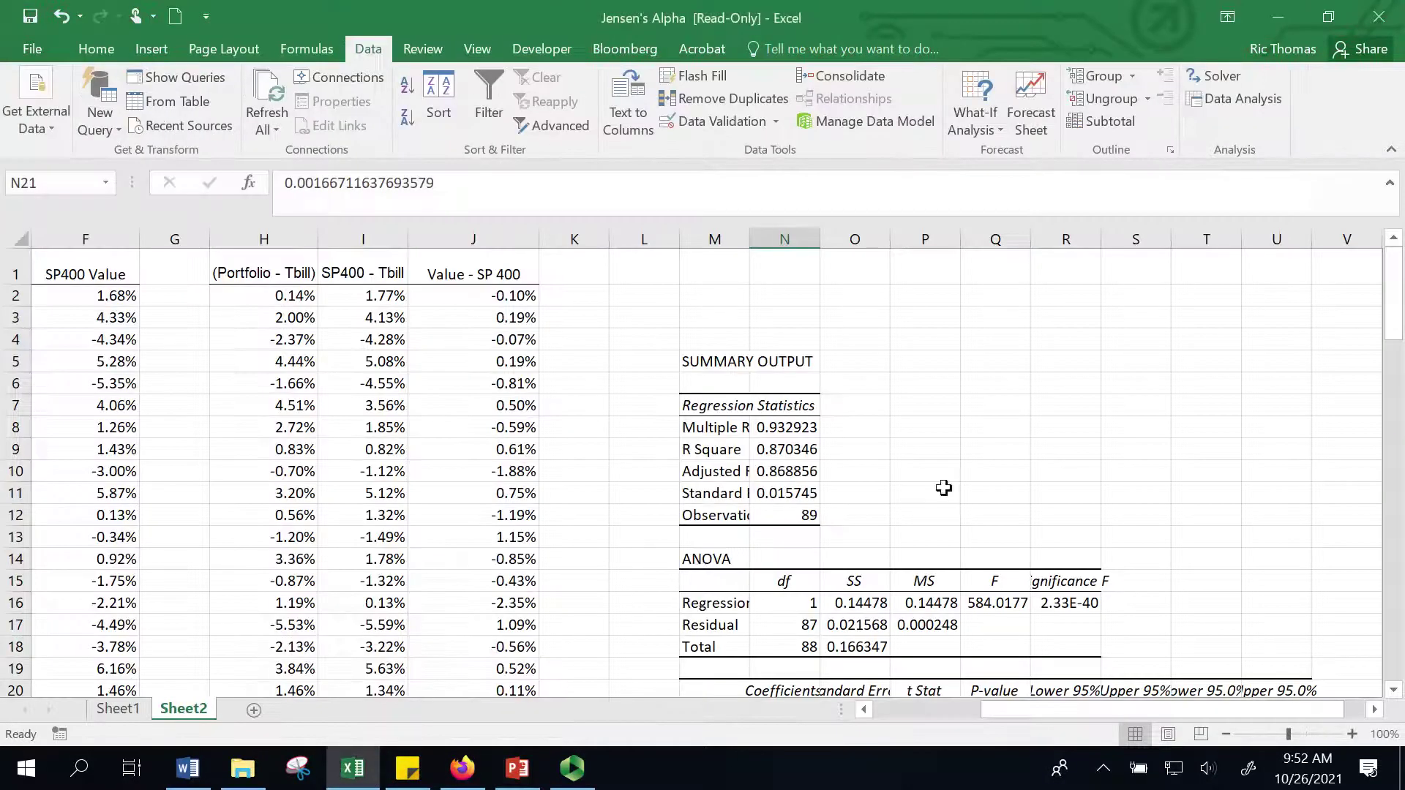
left_click_drag(1394, 308, 1395, 299)
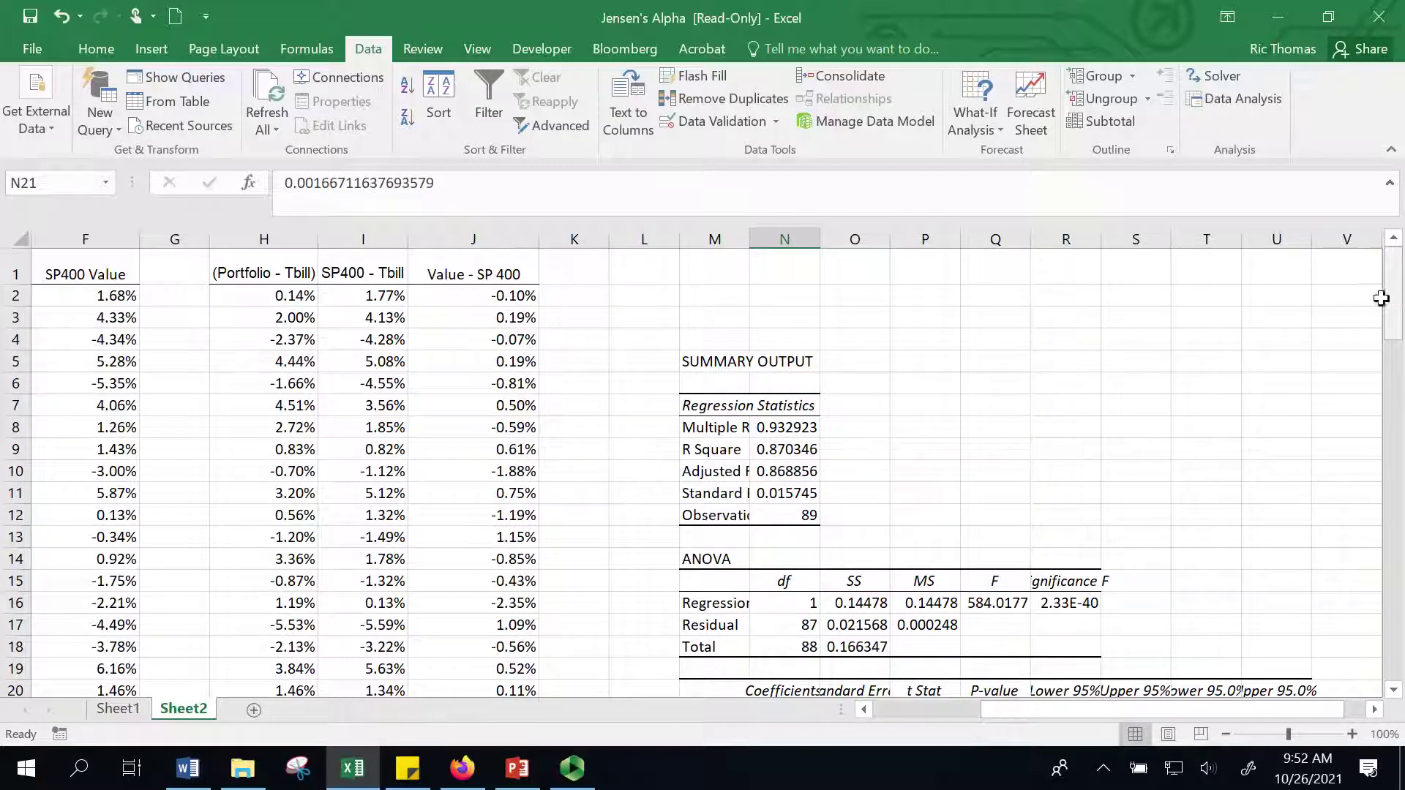
left_click(466, 267)
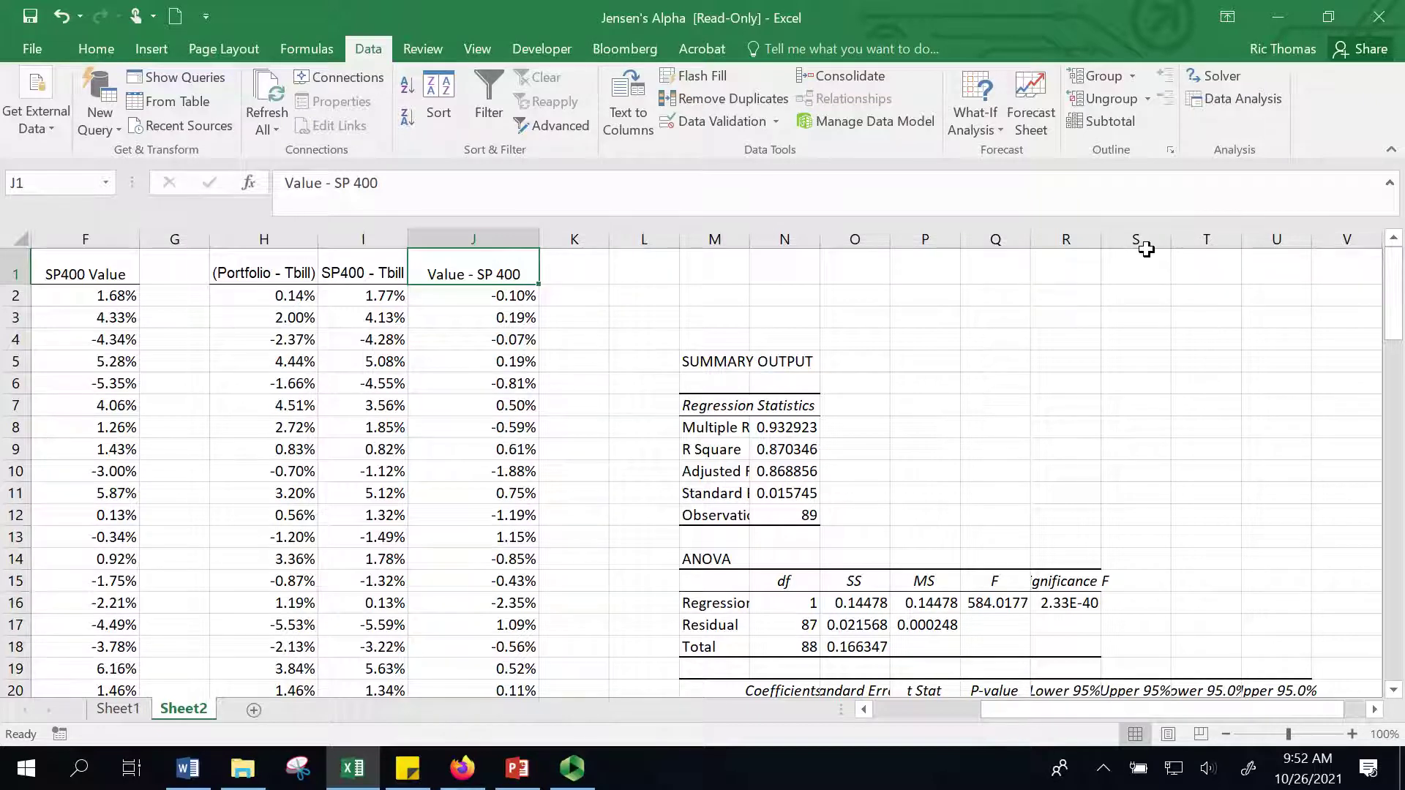
key("Down")
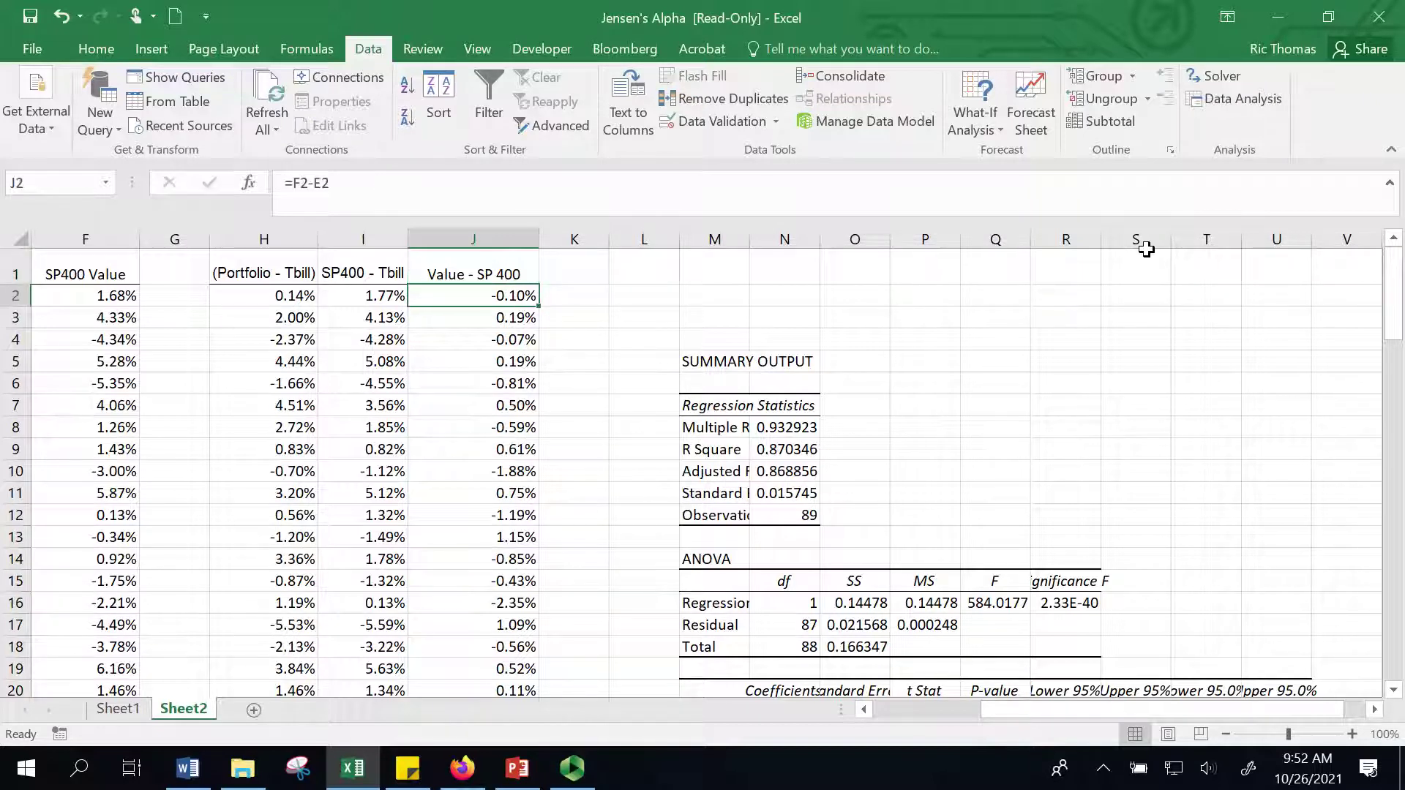
key("Down")
key("Down")
key("Down")
key("Down")
key("Up")
key("Up")
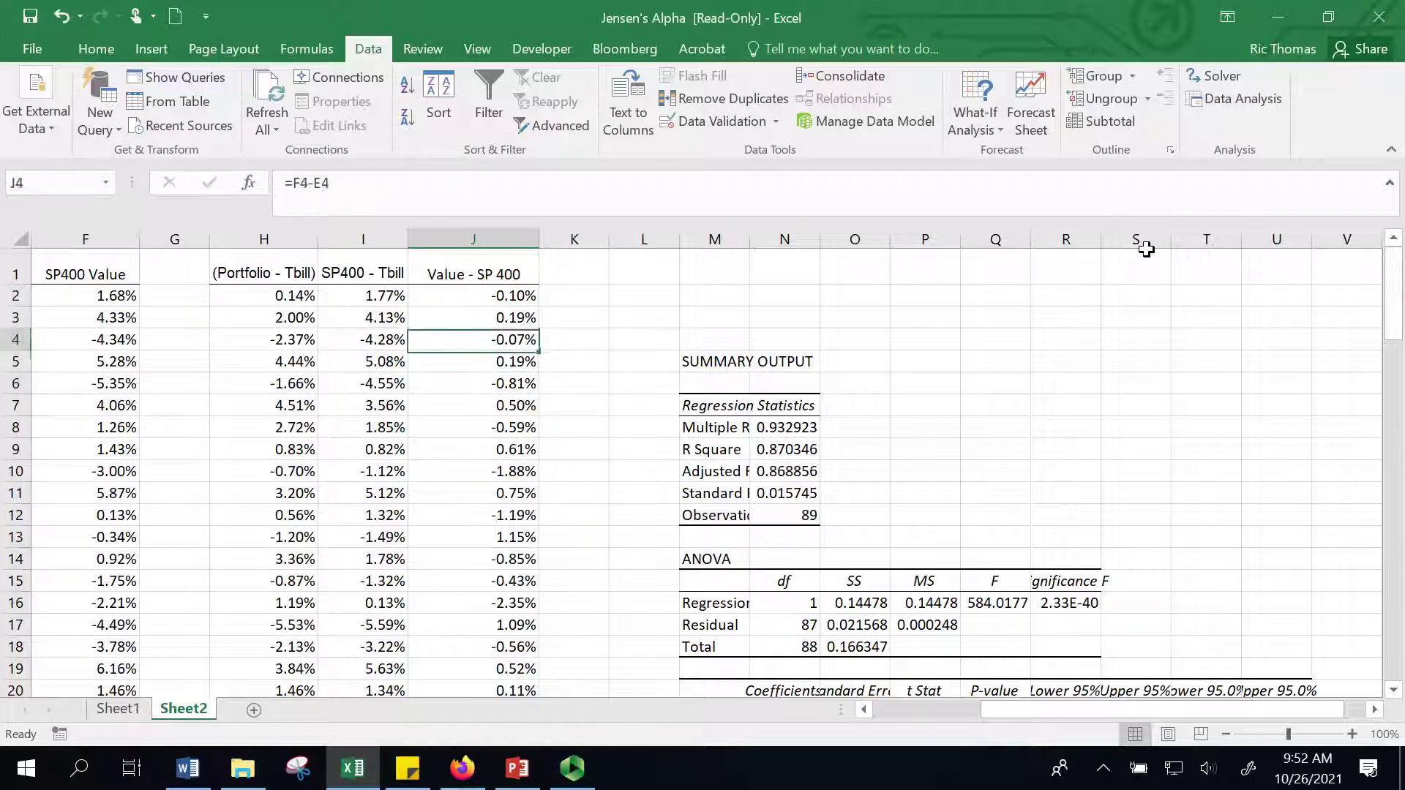
key("Up")
key("Up")
key("Up")
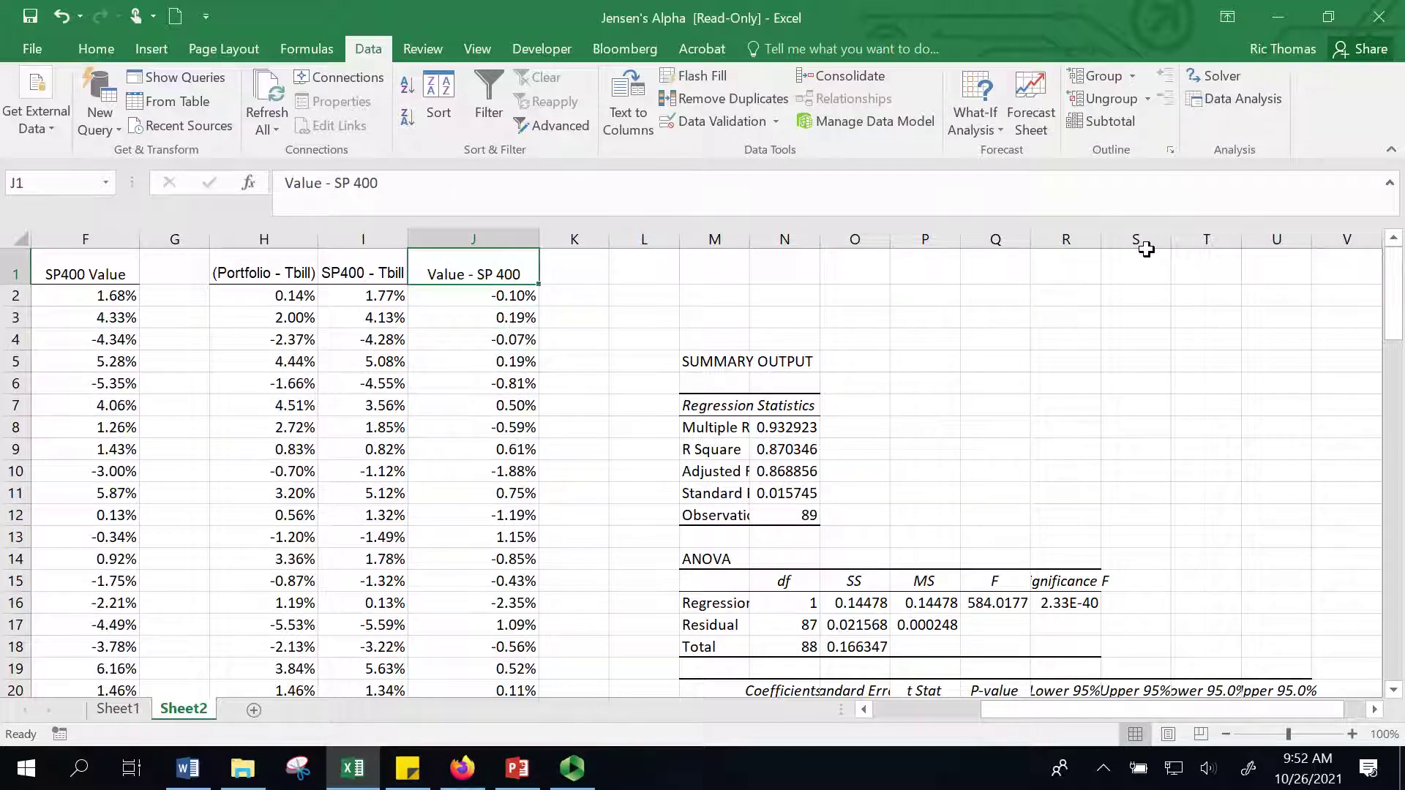
Select empty cell M25 for the second regression's output.
left_click_drag(1399, 296, 1399, 279)
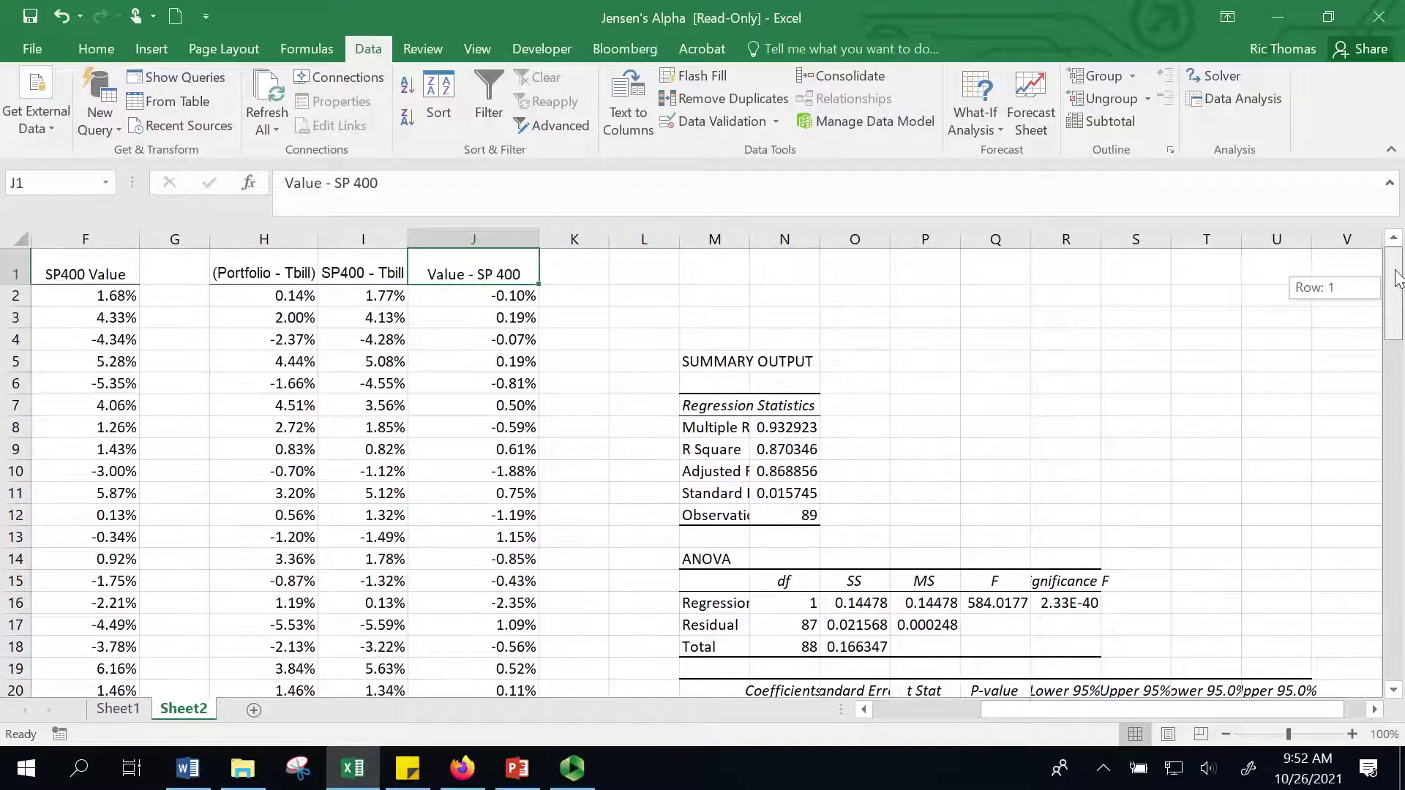
left_click_drag(1399, 291, 1399, 345)
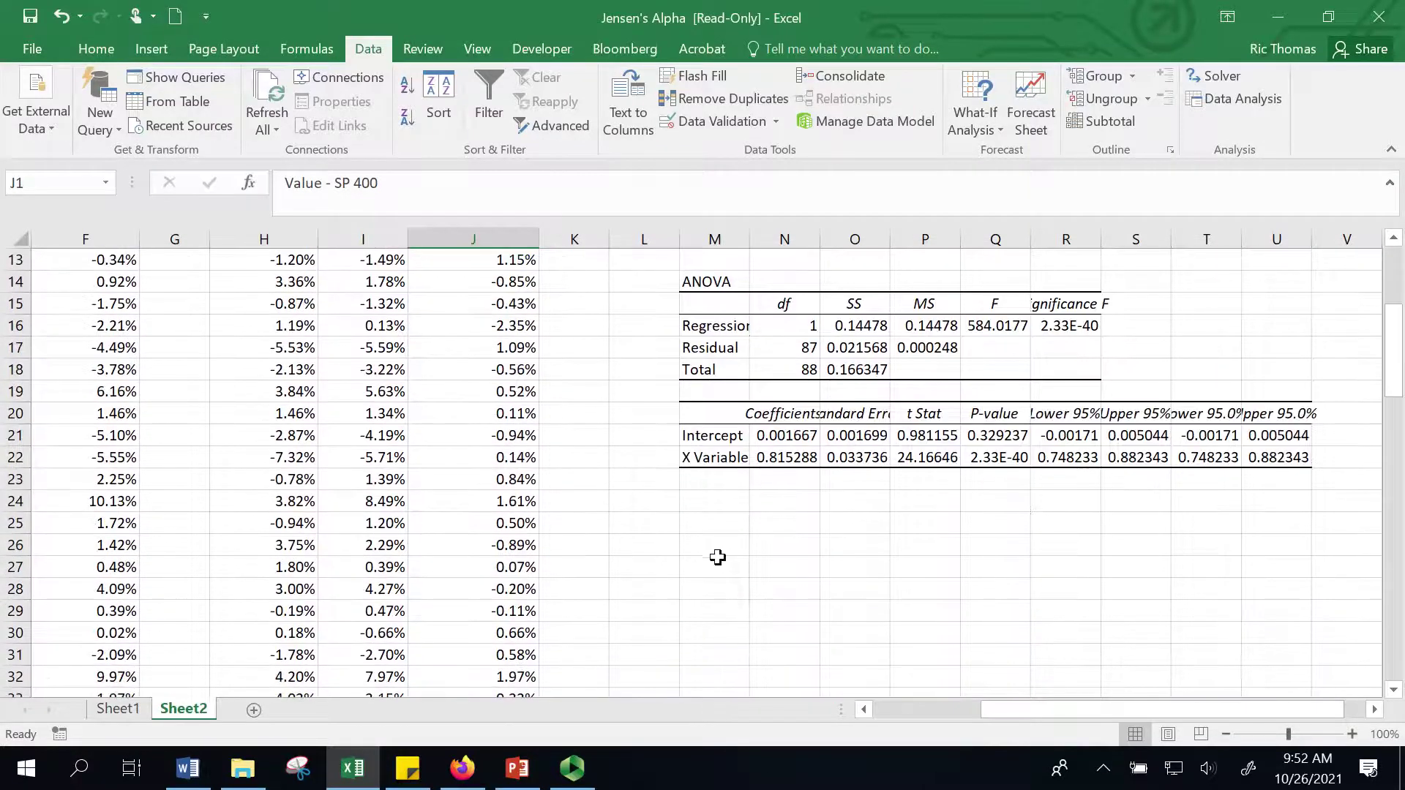
left_click(709, 524)
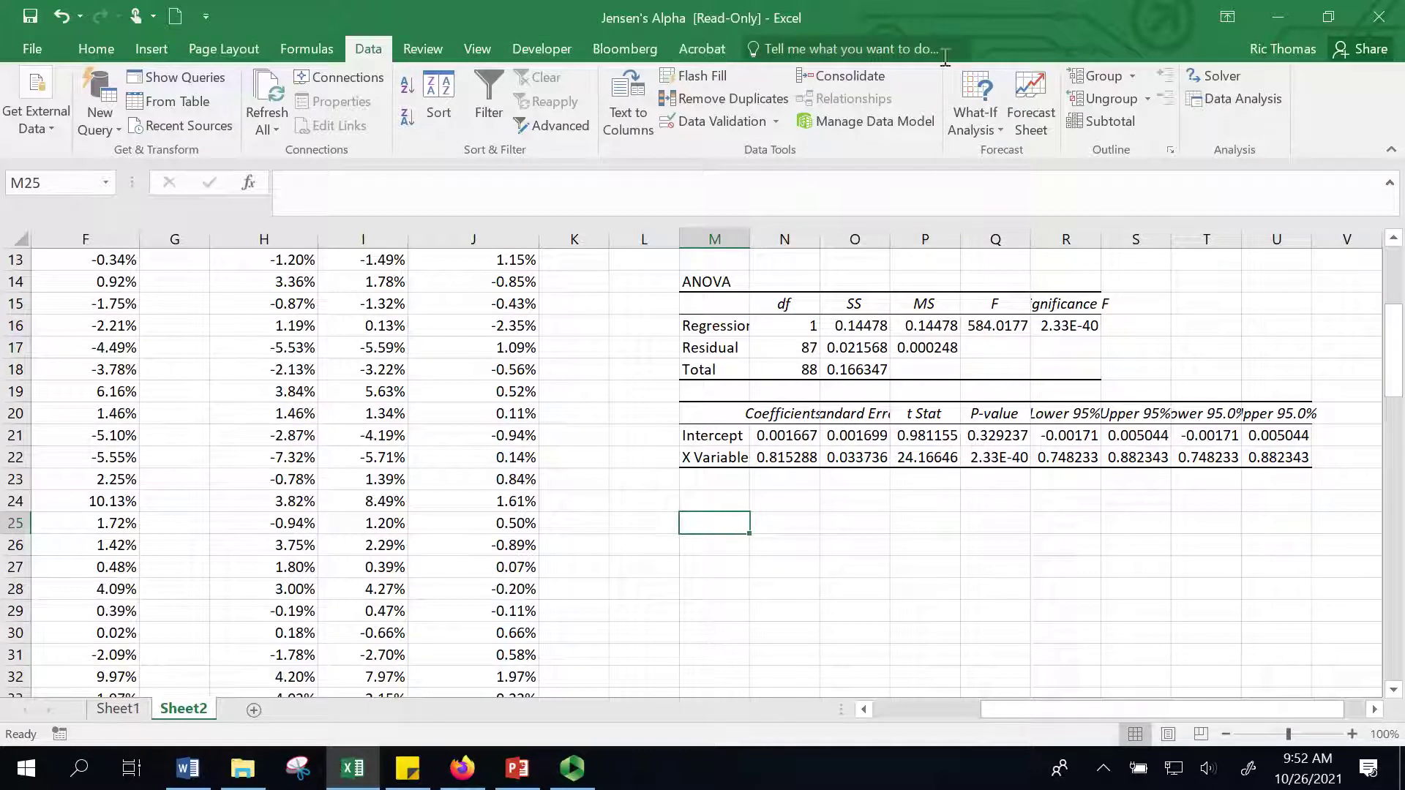
Open Regression again and widen the Input X Range to $I$2:$J$90.
left_click(1235, 104)
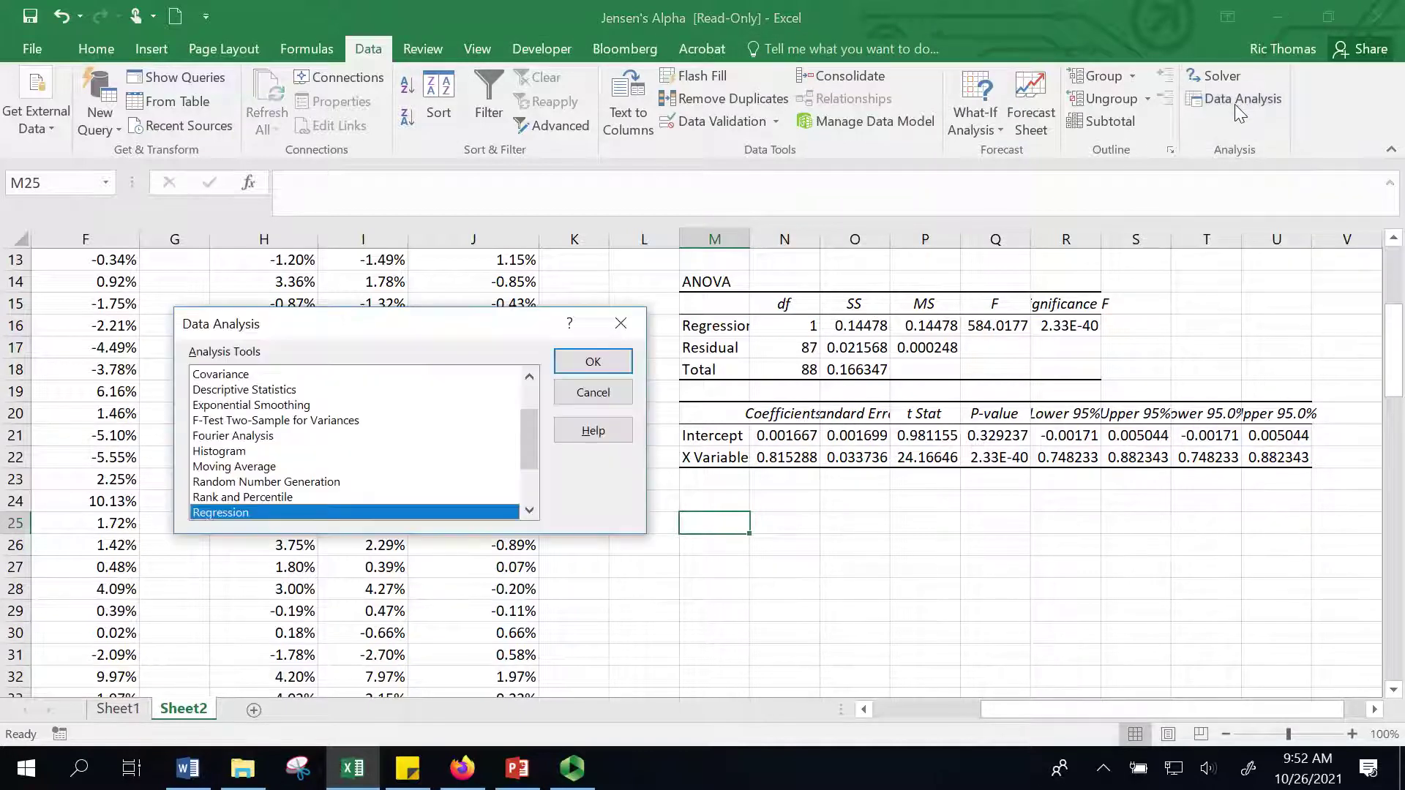
left_click(593, 362)
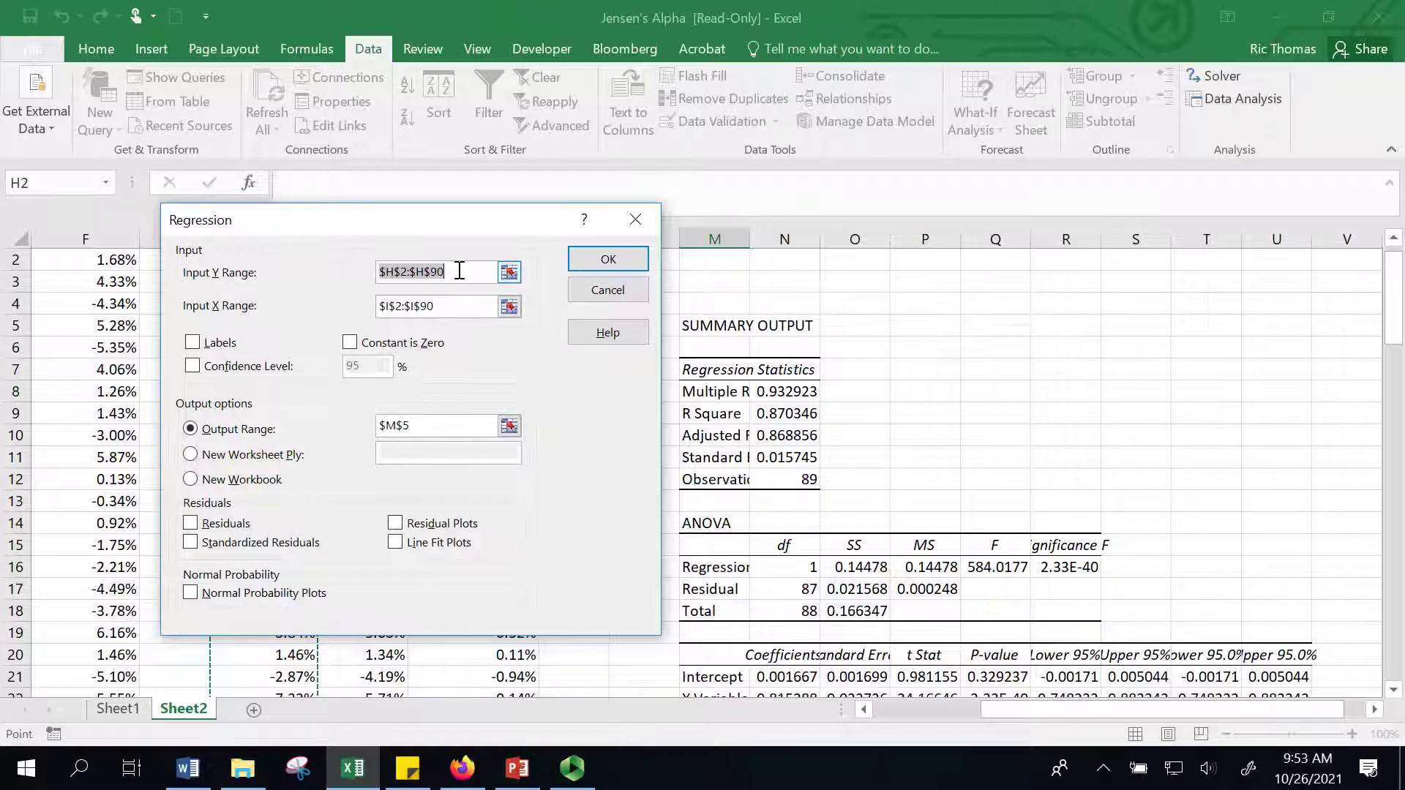
left_click_drag(448, 308, 379, 318)
left_click_drag(515, 228, 189, 309)
left_click_drag(1392, 307, 1393, 285)
left_click_drag(146, 303, 1070, 232)
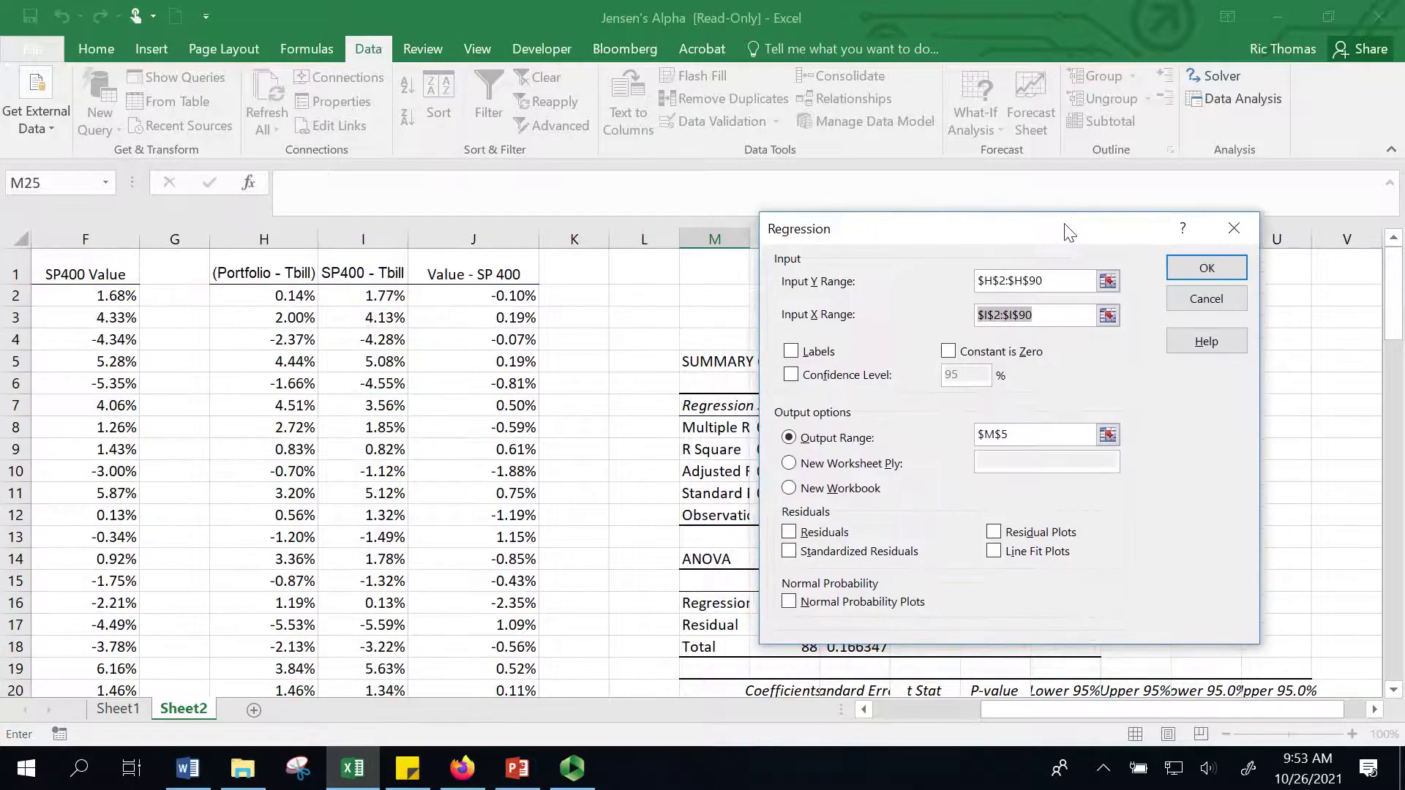
left_click(373, 300)
left_click_drag(420, 297, 492, 300)
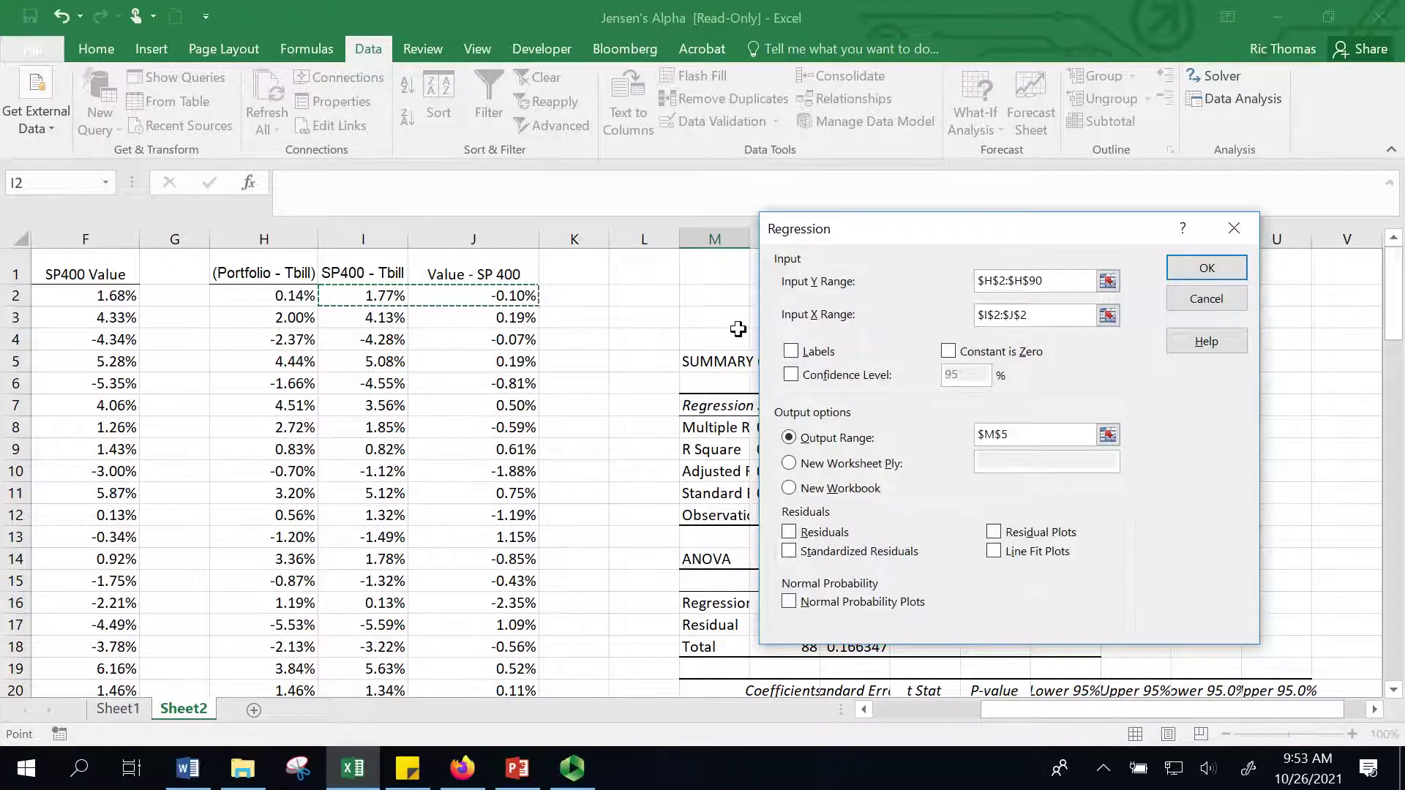
key("ctrl+shift+Down")
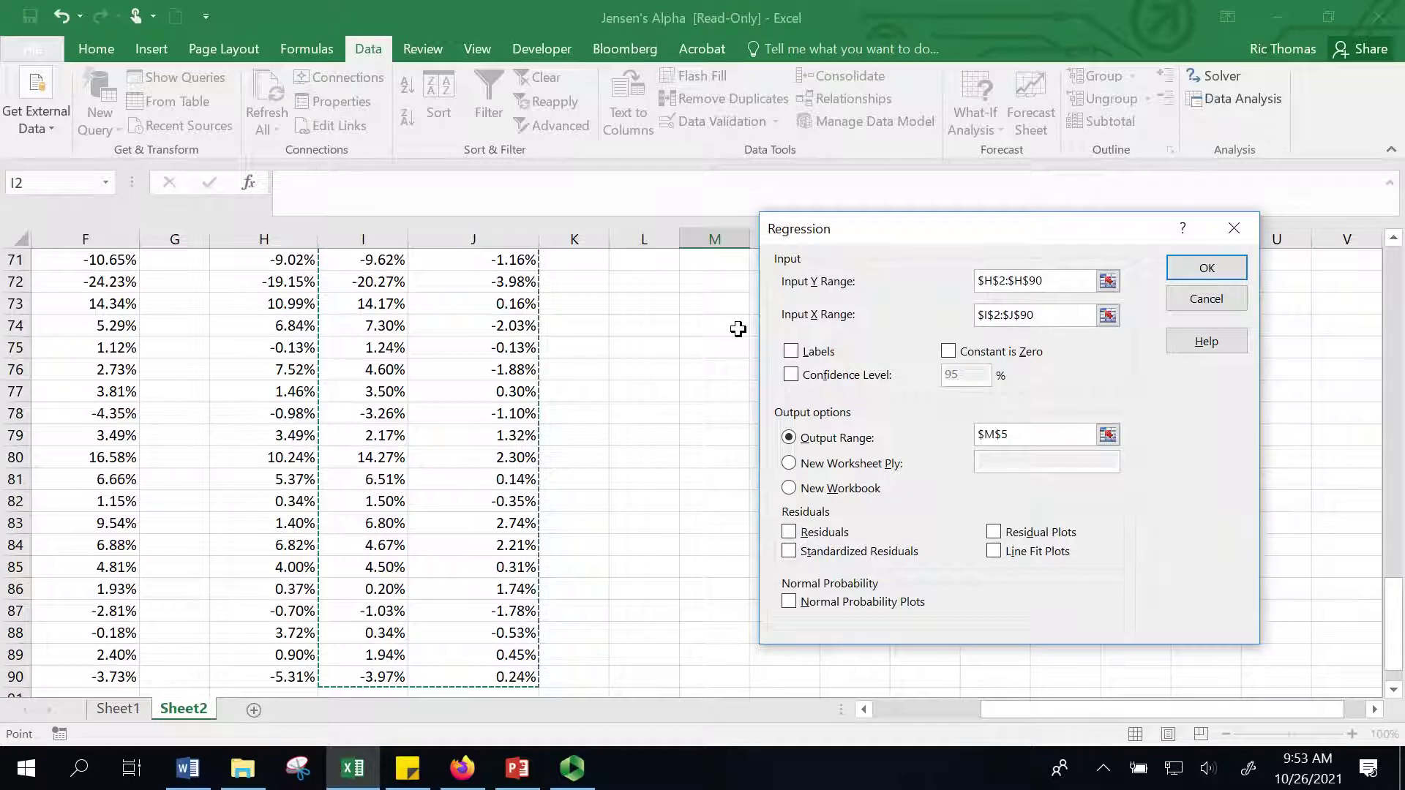
Change the Output Range from $M$5 to $M$25.
left_click(1039, 435)
double_click(1003, 434)
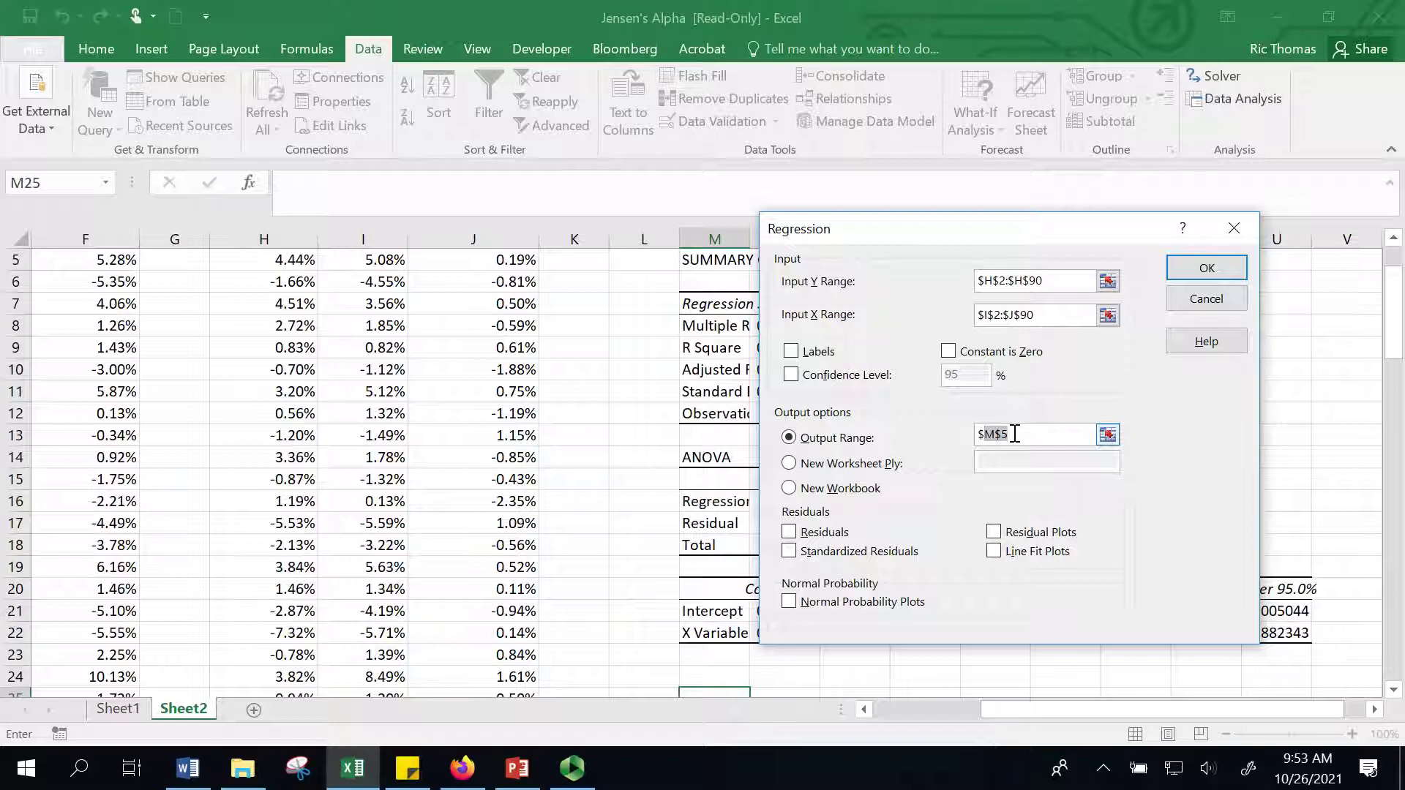
left_click_drag(1015, 434, 979, 434)
left_click_drag(969, 230, 364, 133)
scroll(1349, 393, "down", 2)
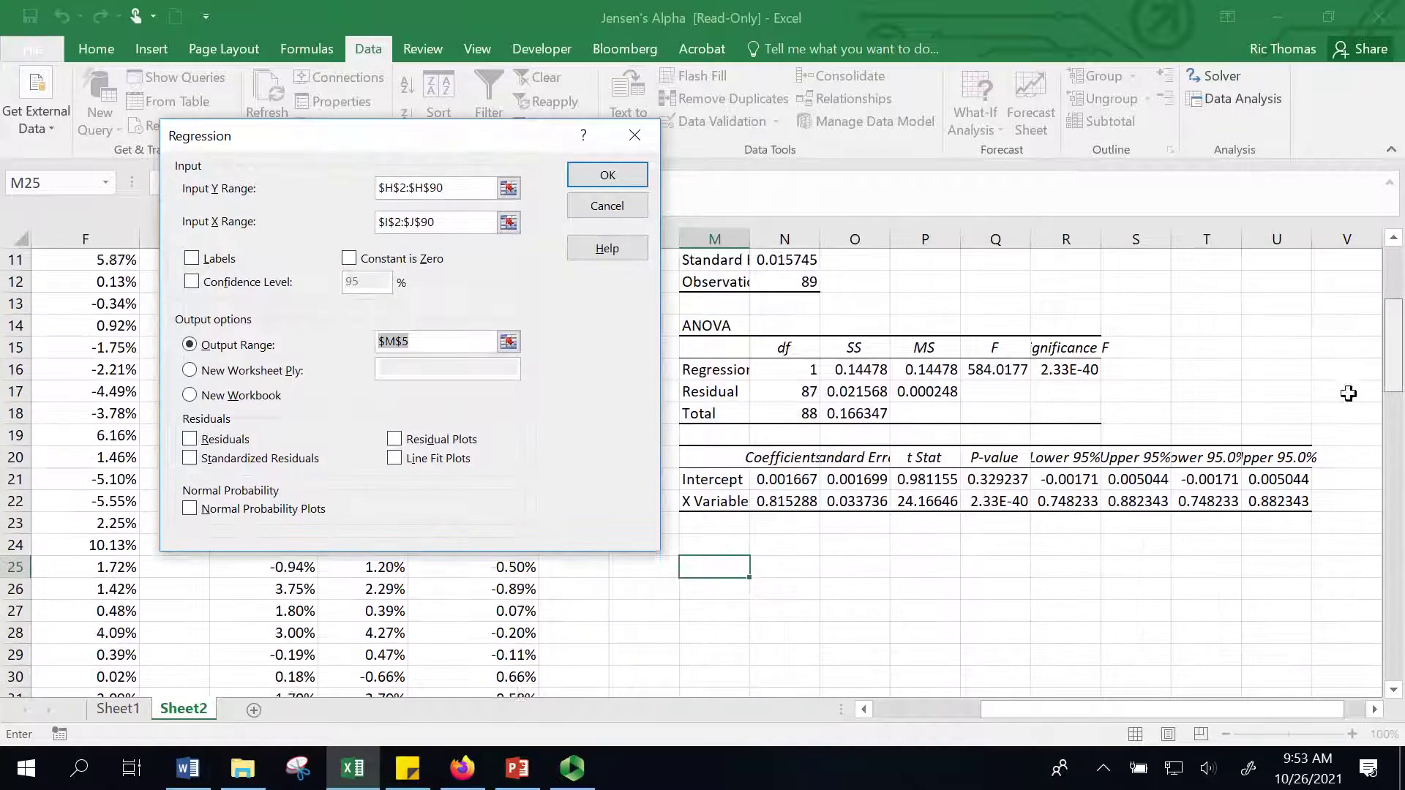
scroll(1348, 393, "down", 1)
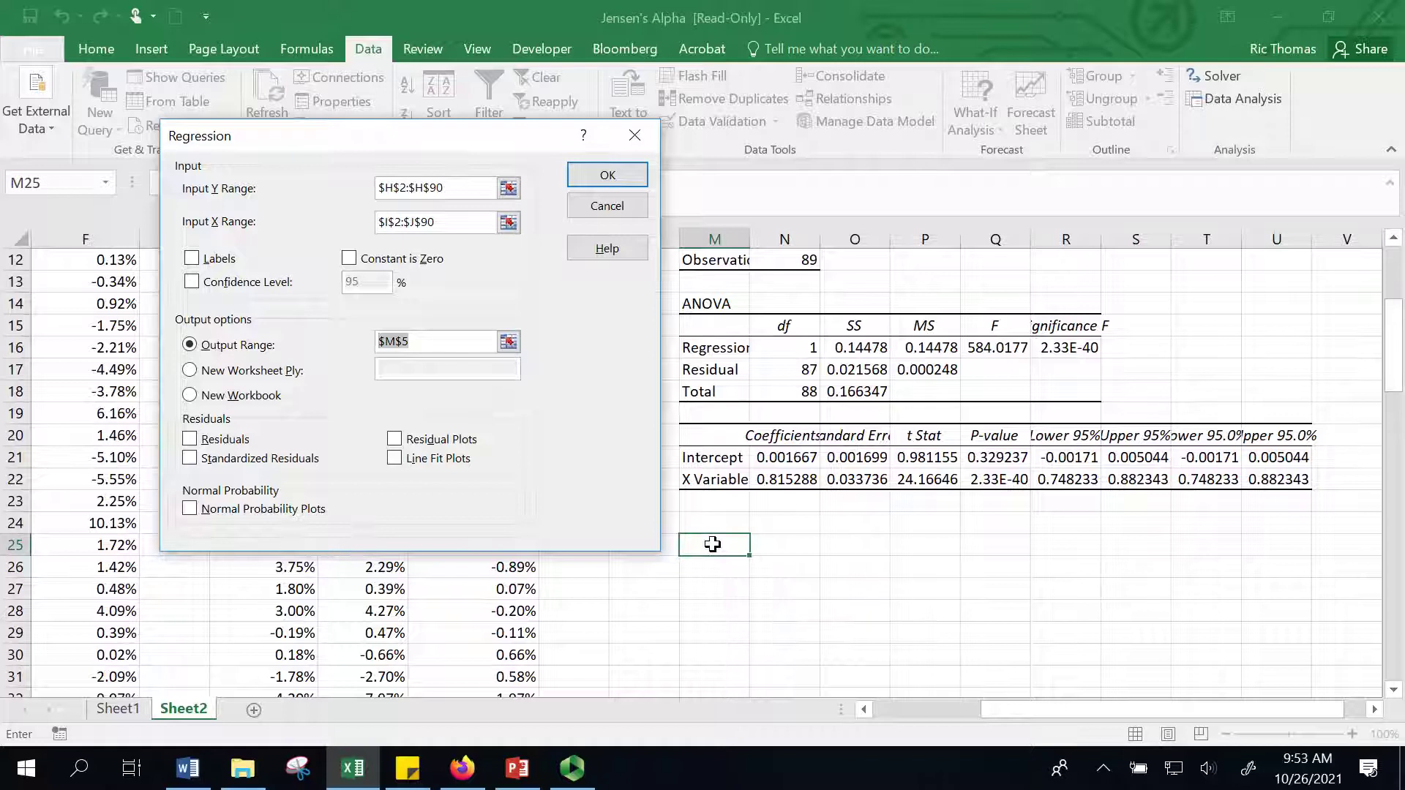
left_click(718, 548)
Run the two-factor regression and inspect the first slope coefficient 0.851434.
left_click(607, 181)
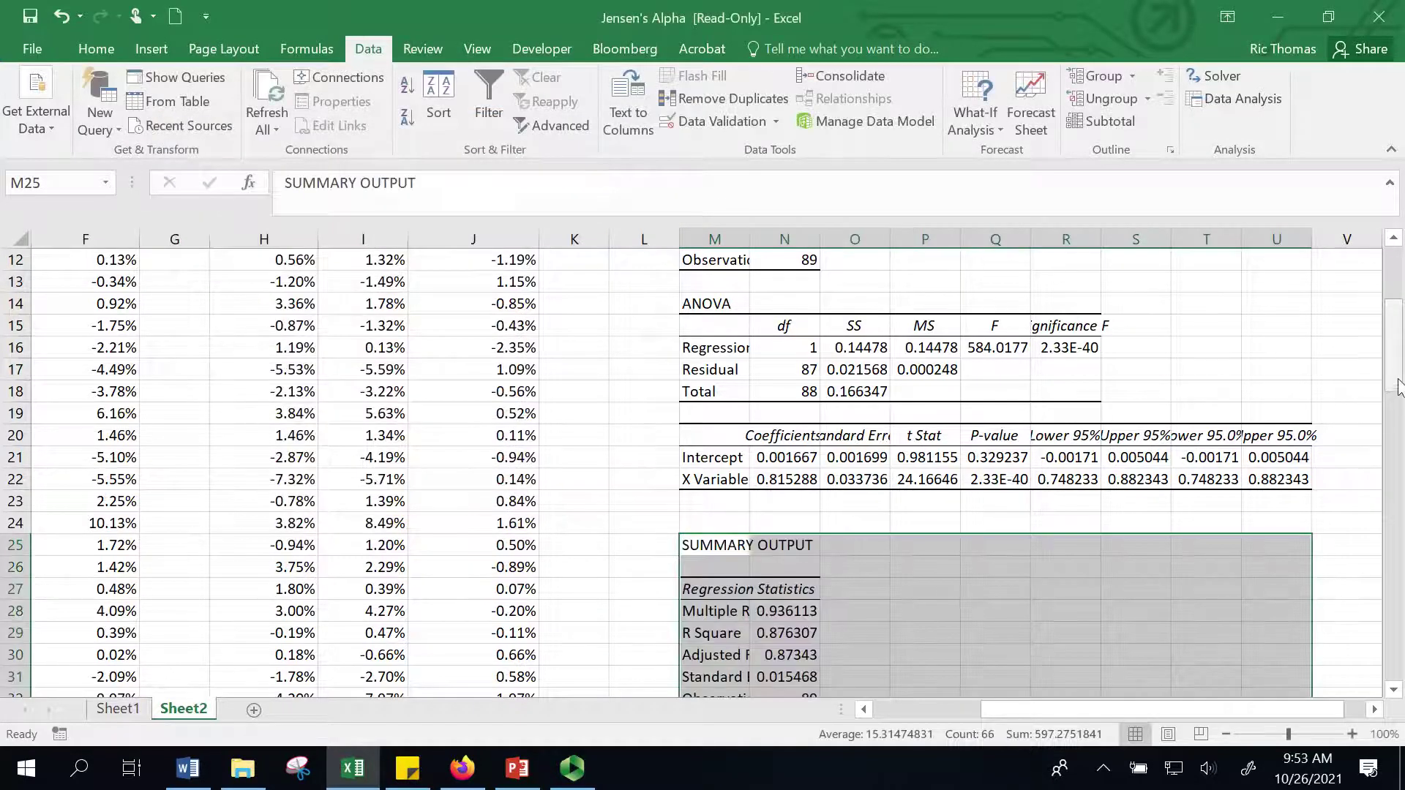
left_click_drag(1394, 404, 1398, 486)
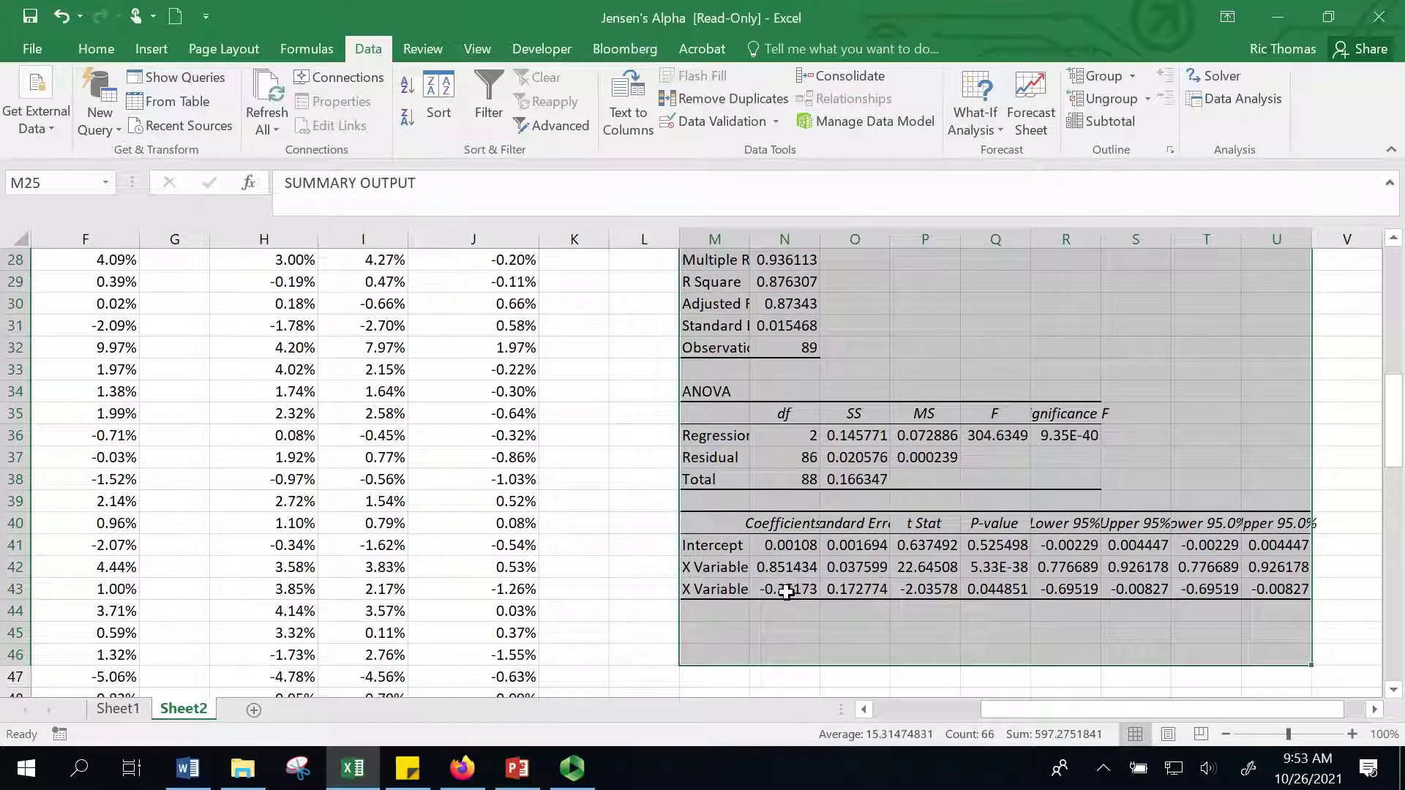
left_click(766, 570)
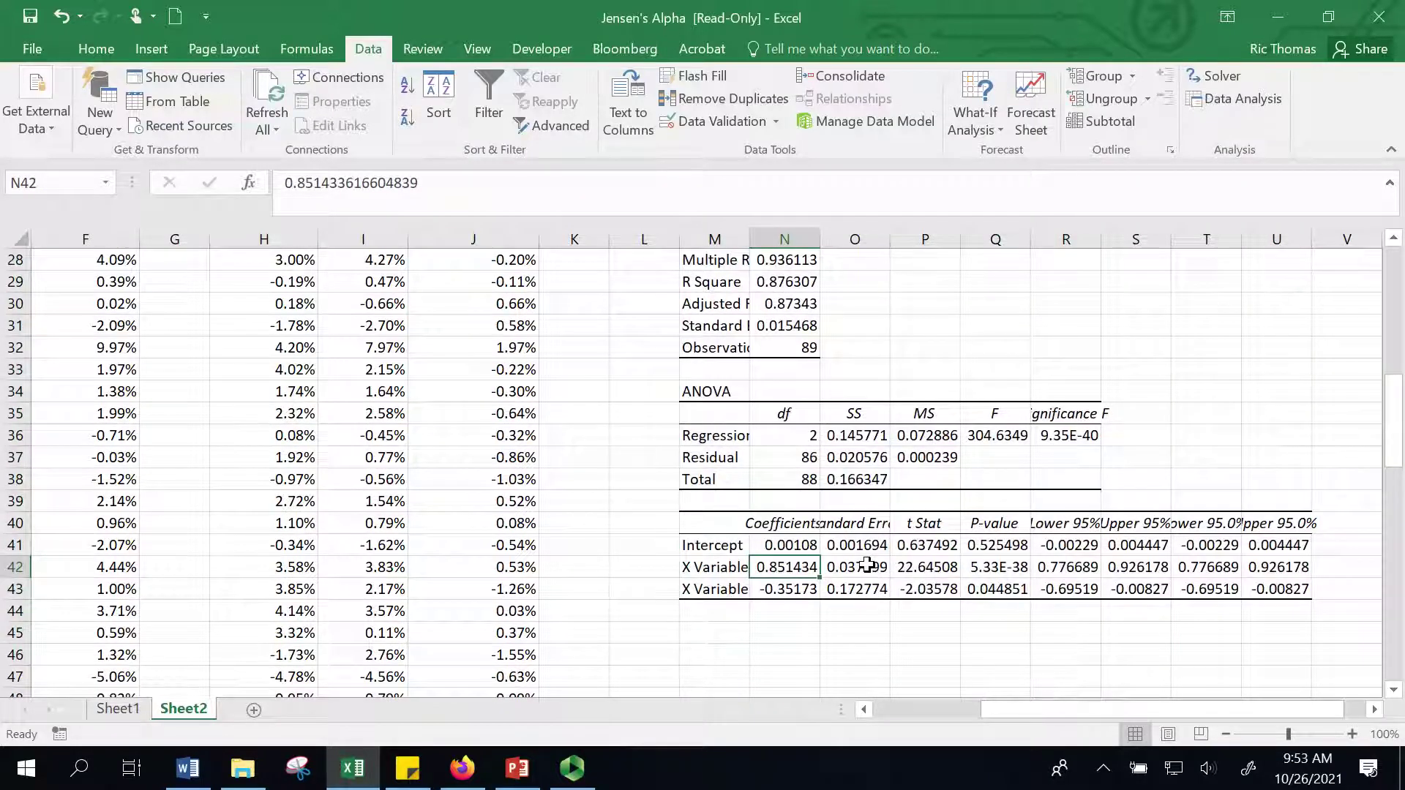
key("Left")
key("Right")
Inspect the second factor's coefficient -0.35173 and its t Stat.
key("Down")
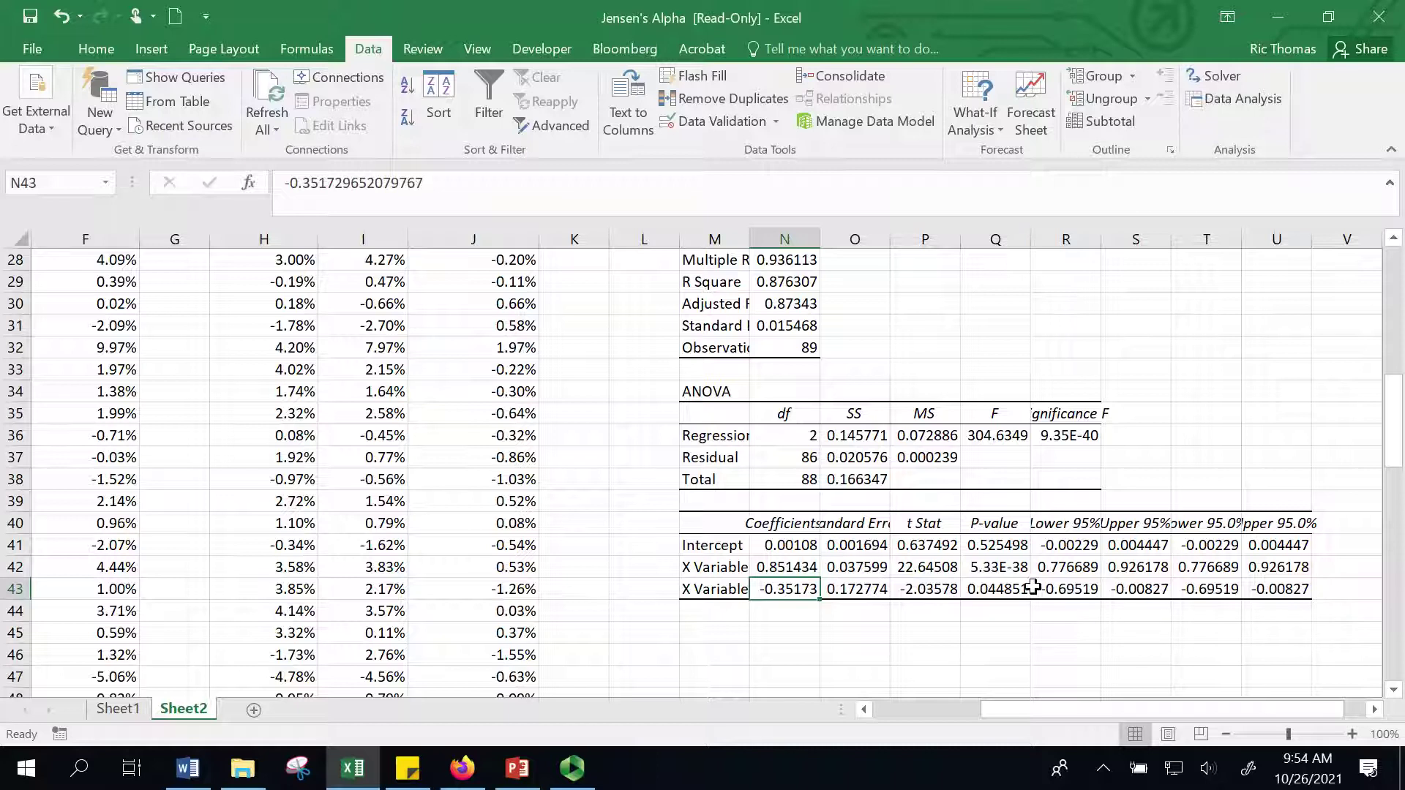
left_click(944, 589)
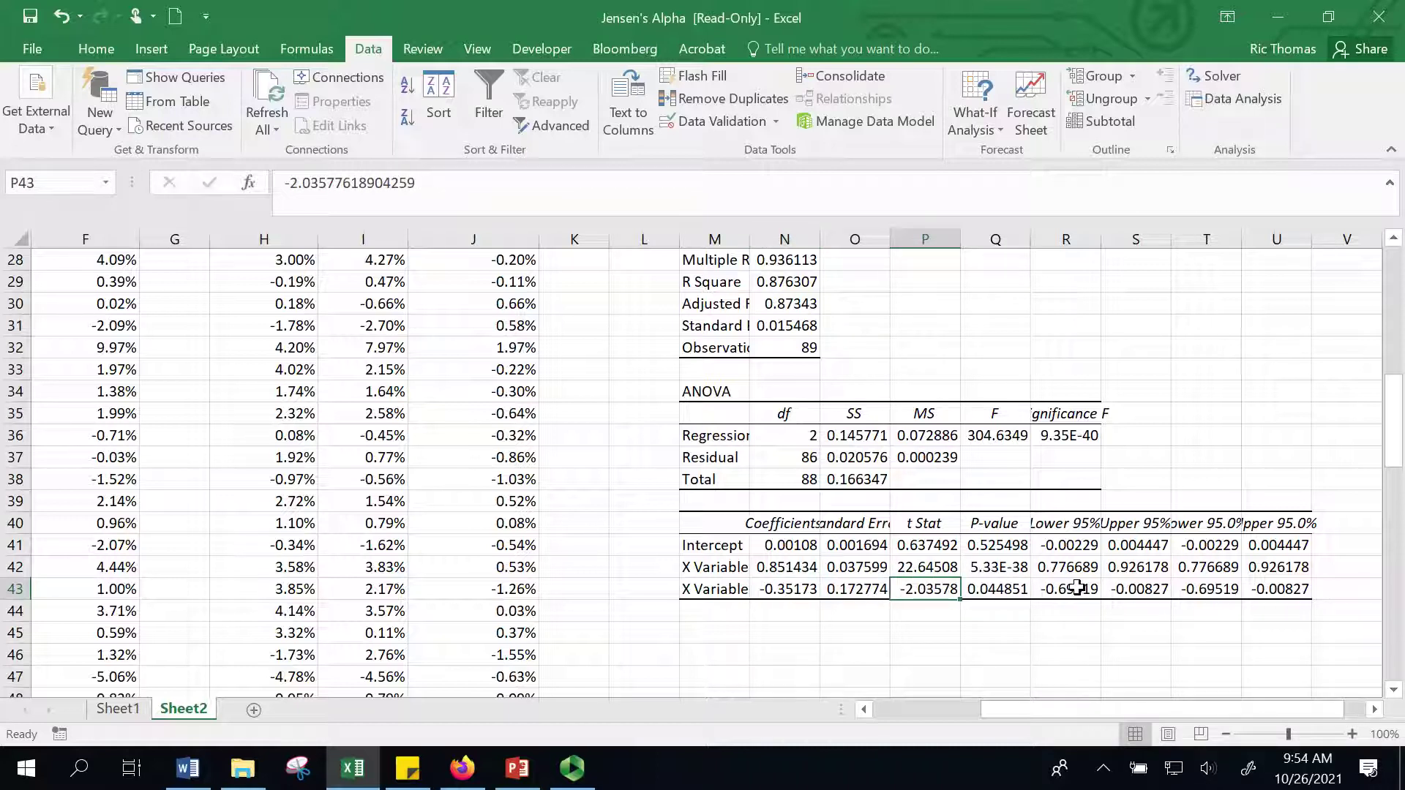
left_click(789, 588)
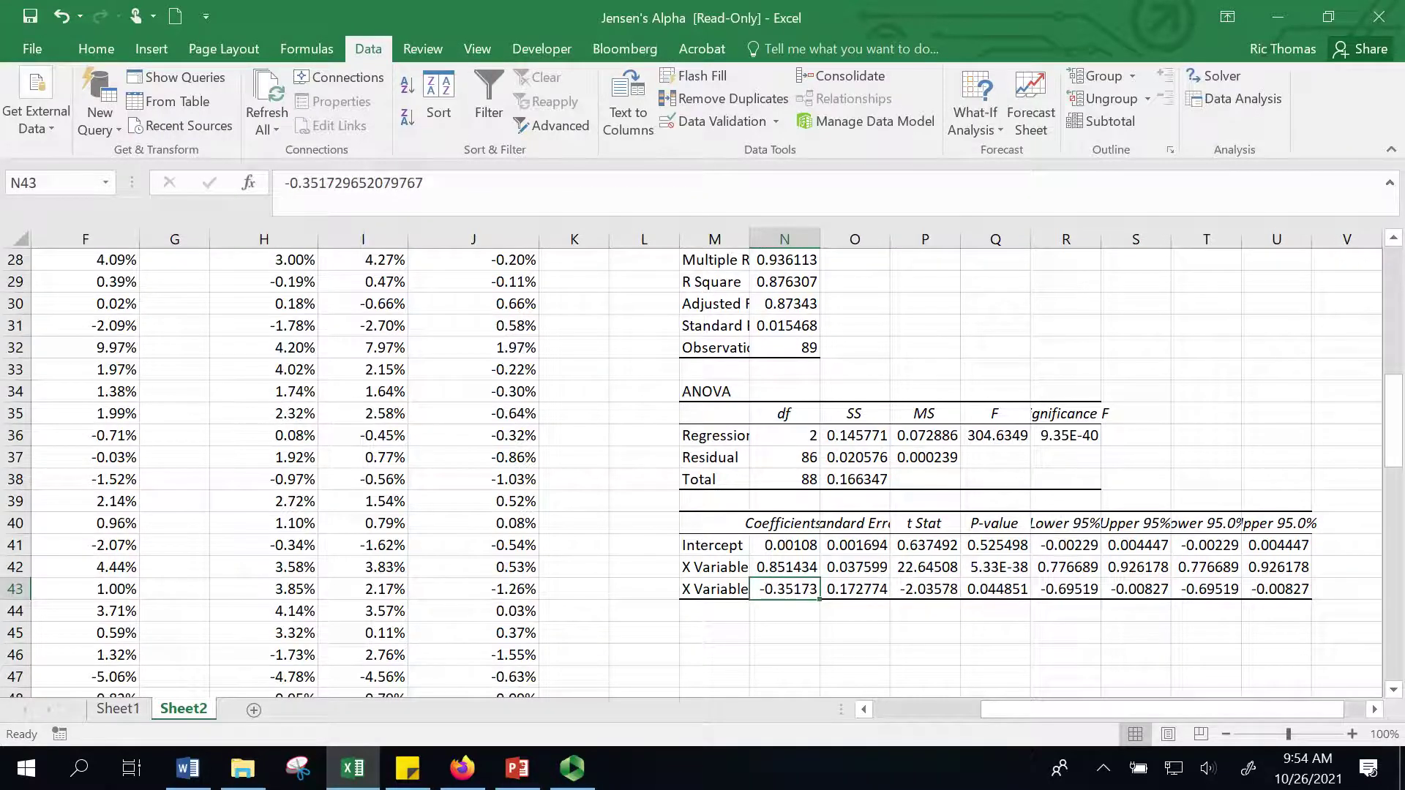
left_click_drag(1394, 448, 1371, 306)
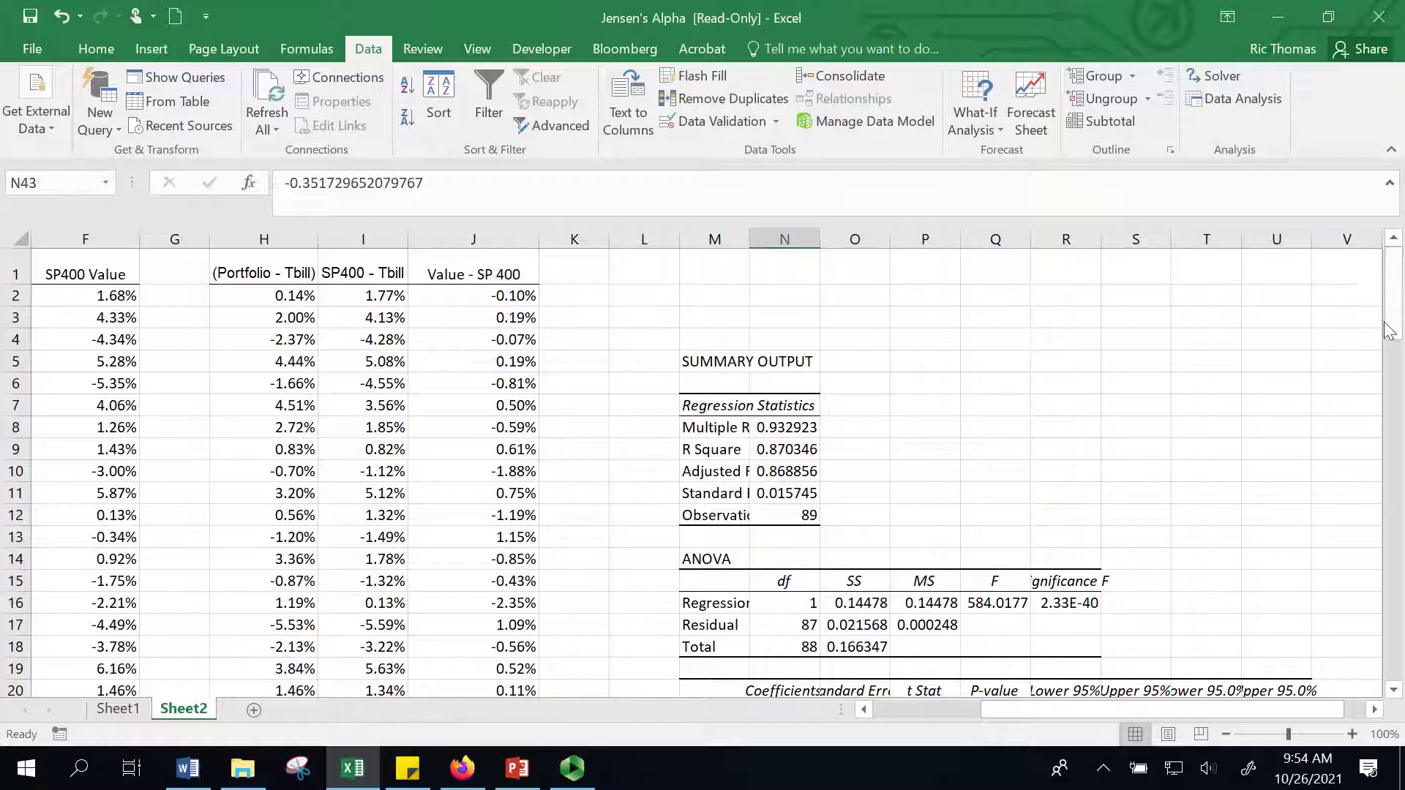
left_click_drag(1397, 333, 1388, 475)
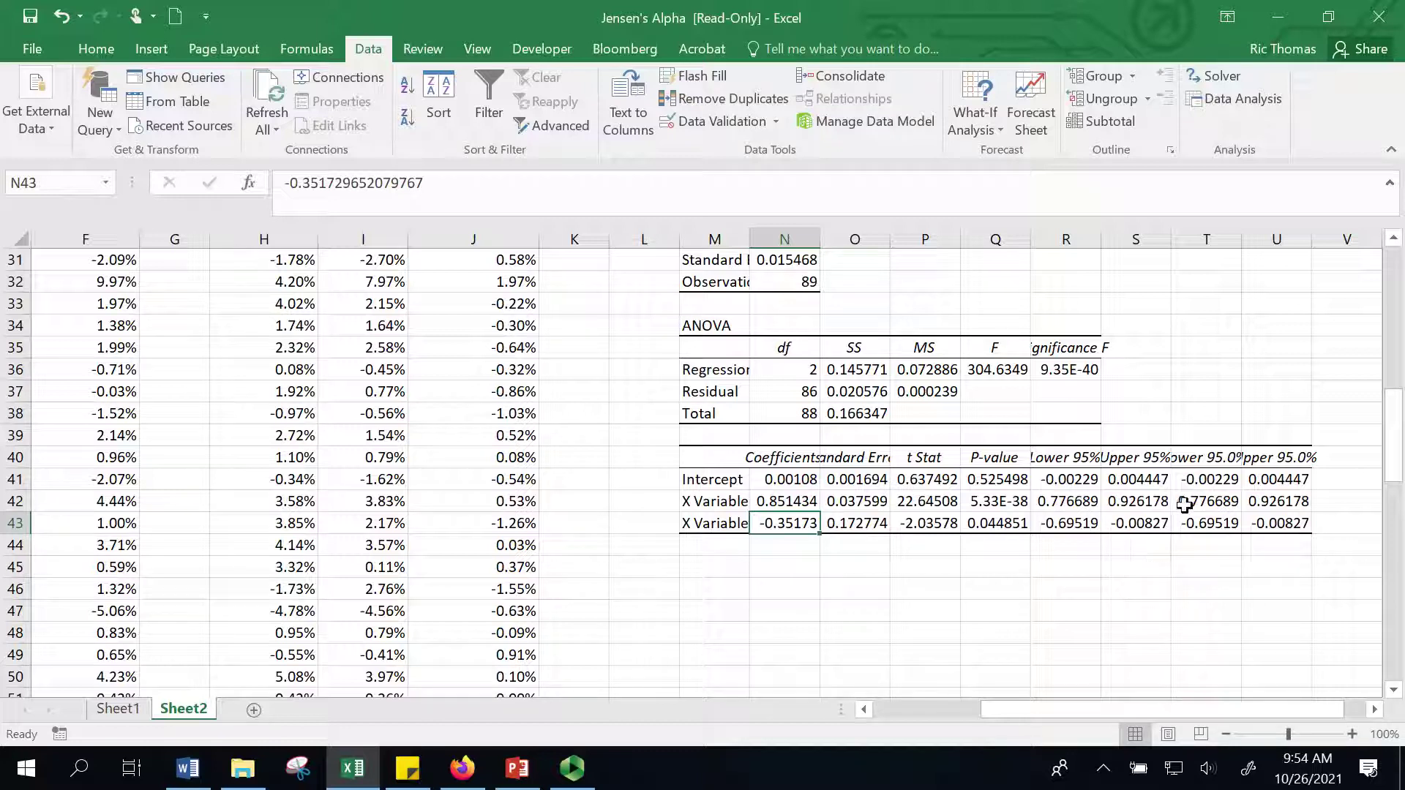
left_click_drag(1397, 458, 1396, 322)
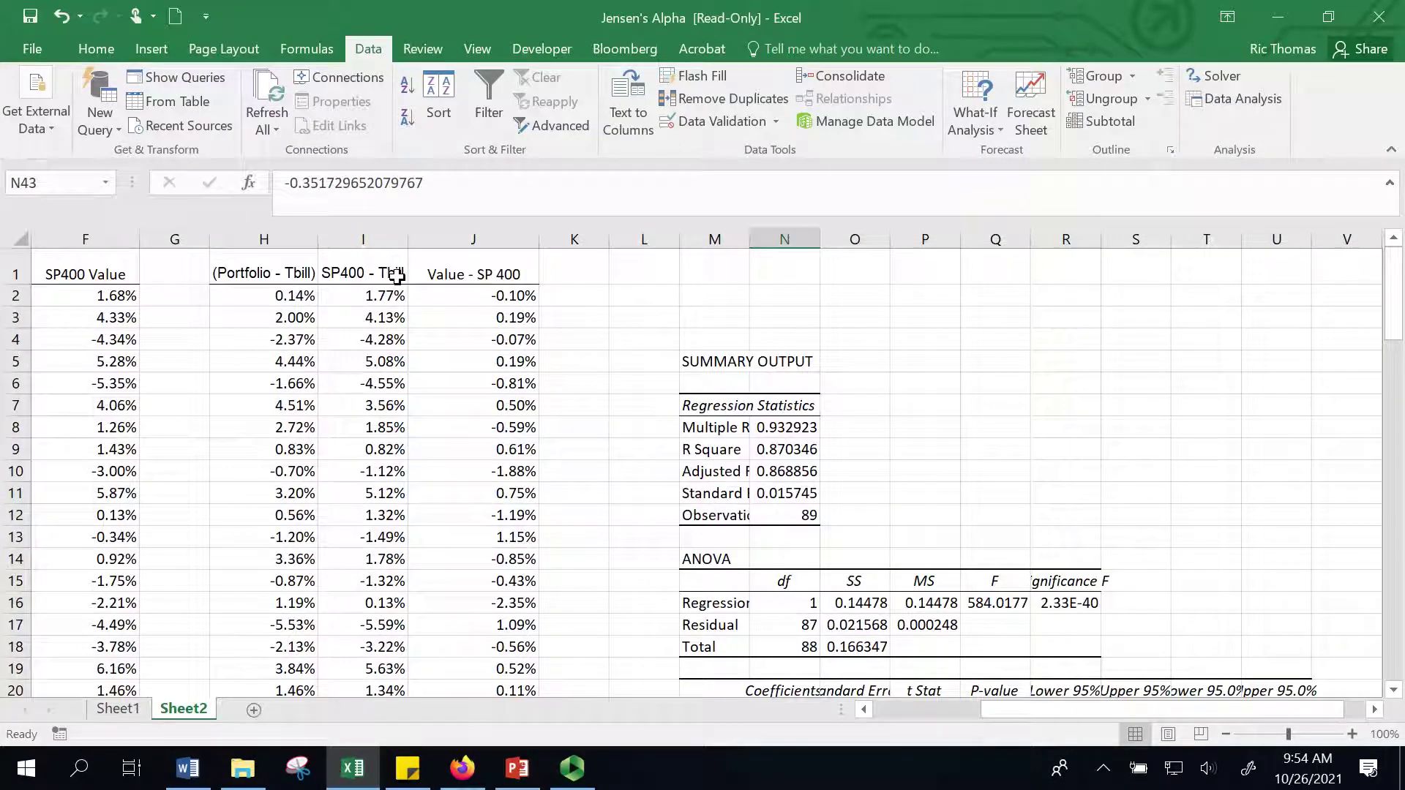
left_click_drag(1394, 328, 1394, 486)
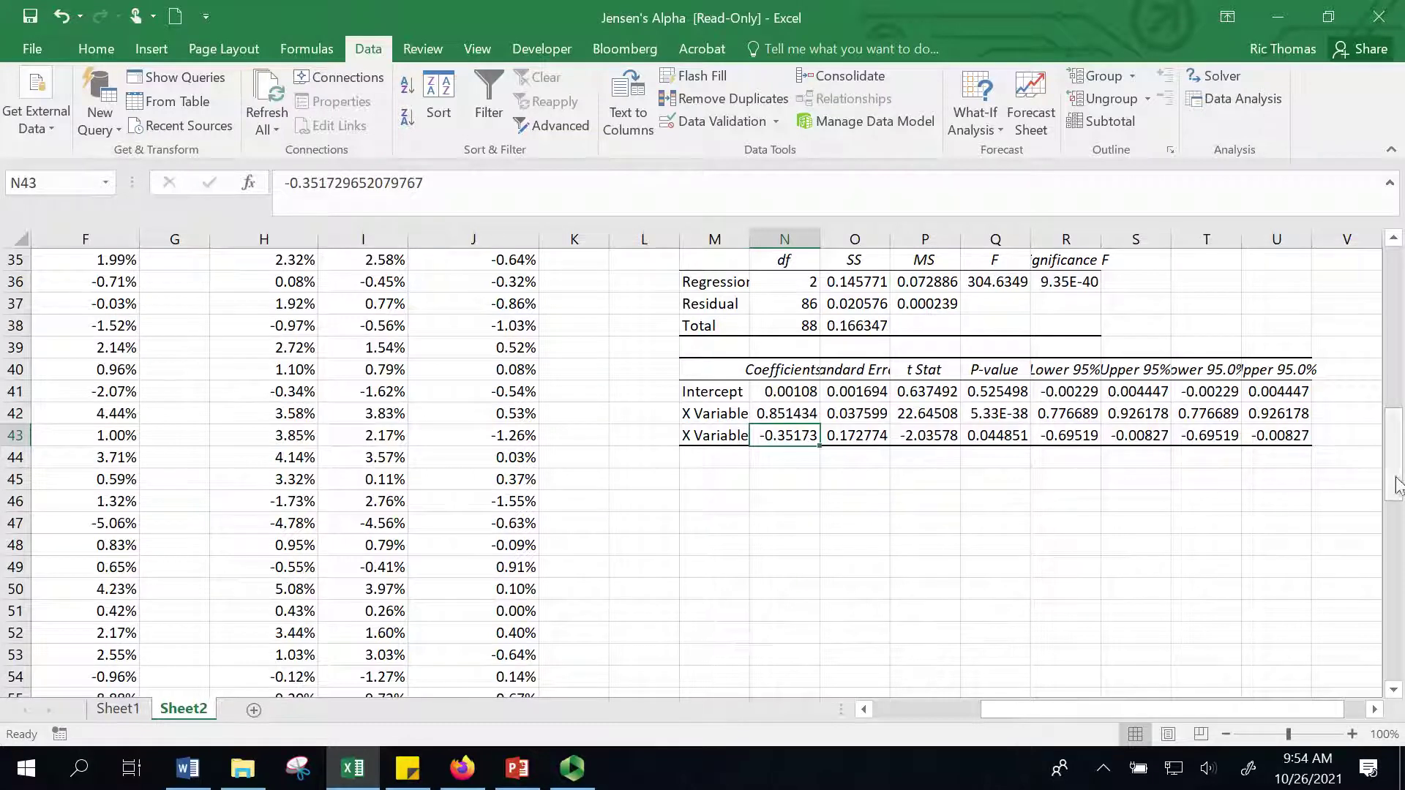
left_click_drag(1396, 483, 1396, 442)
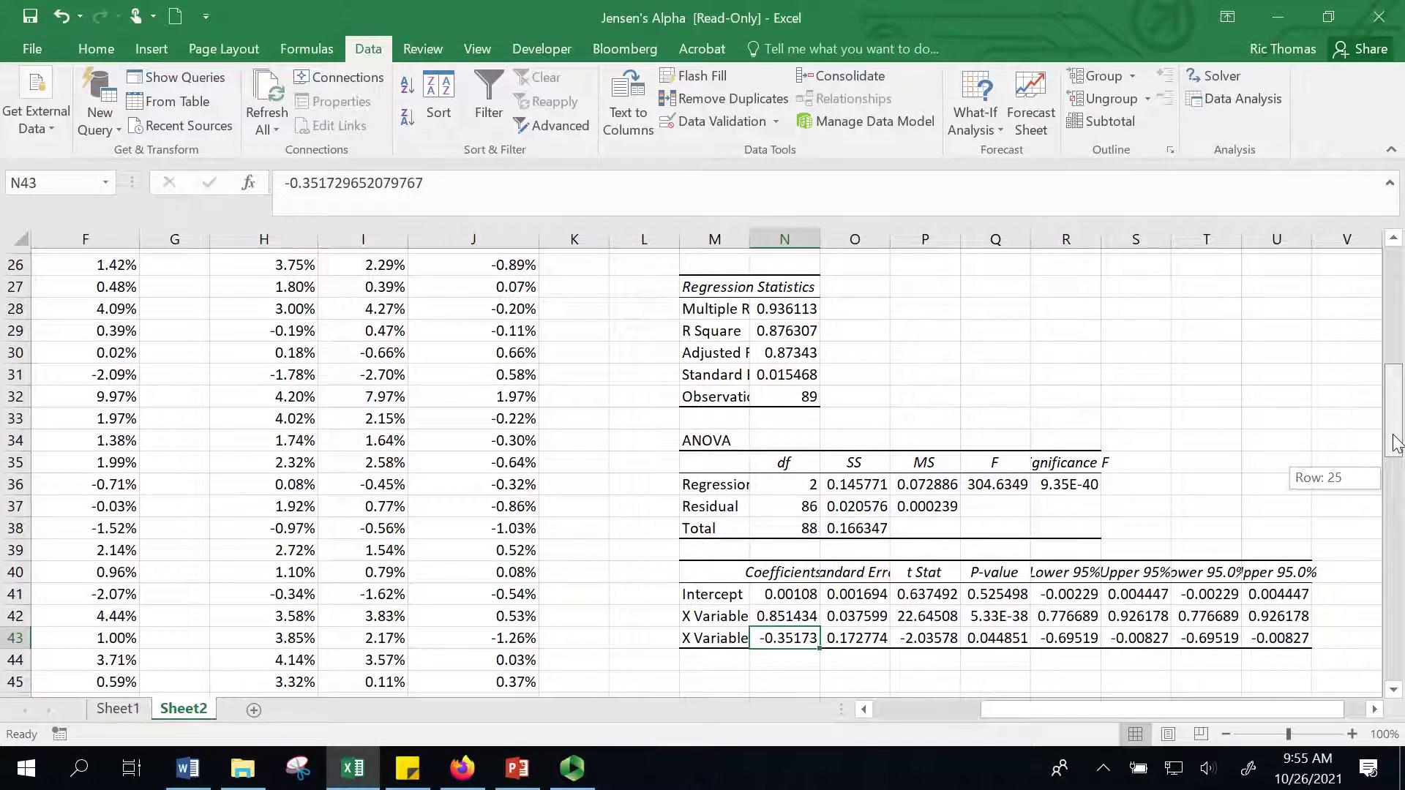
left_click_drag(1397, 442, 1397, 441)
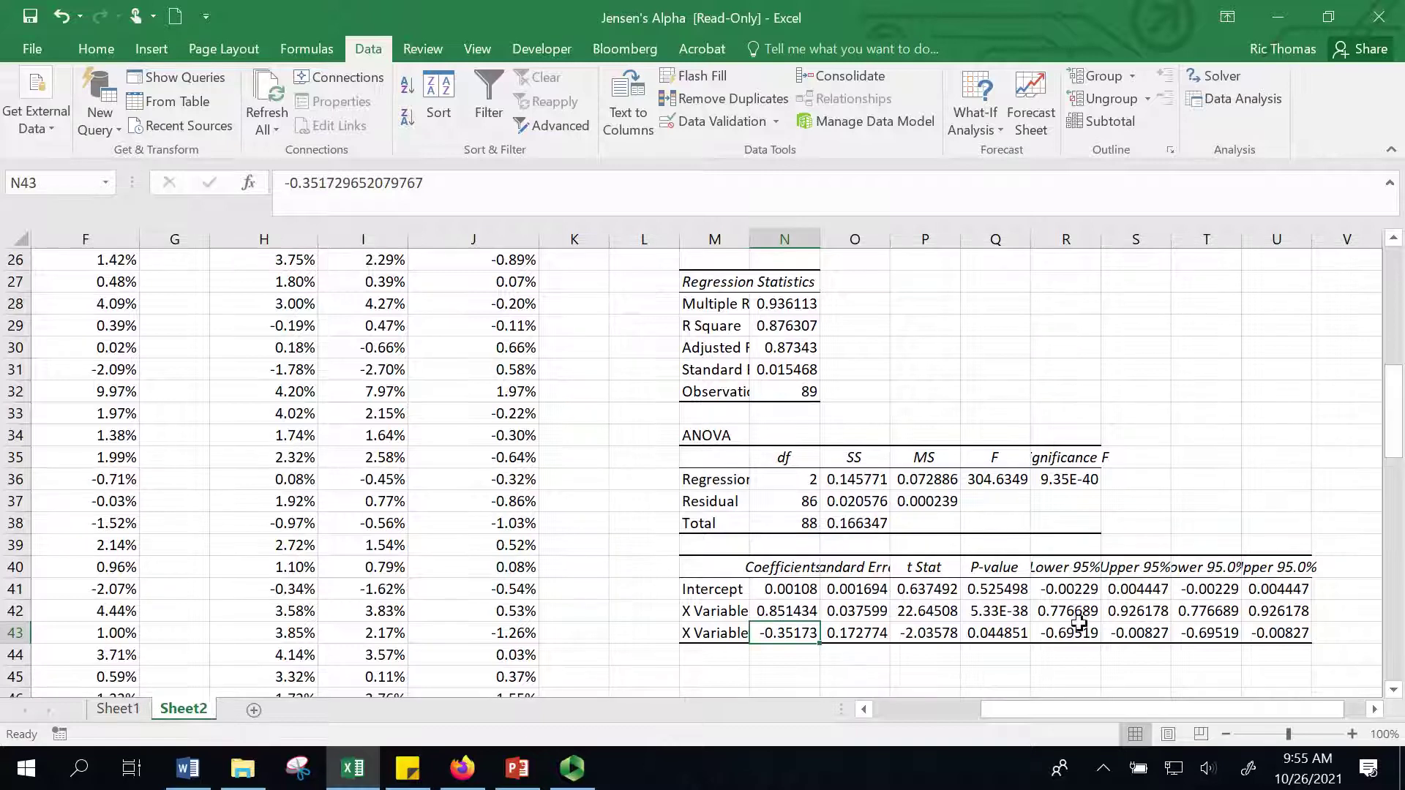
left_click(780, 590)
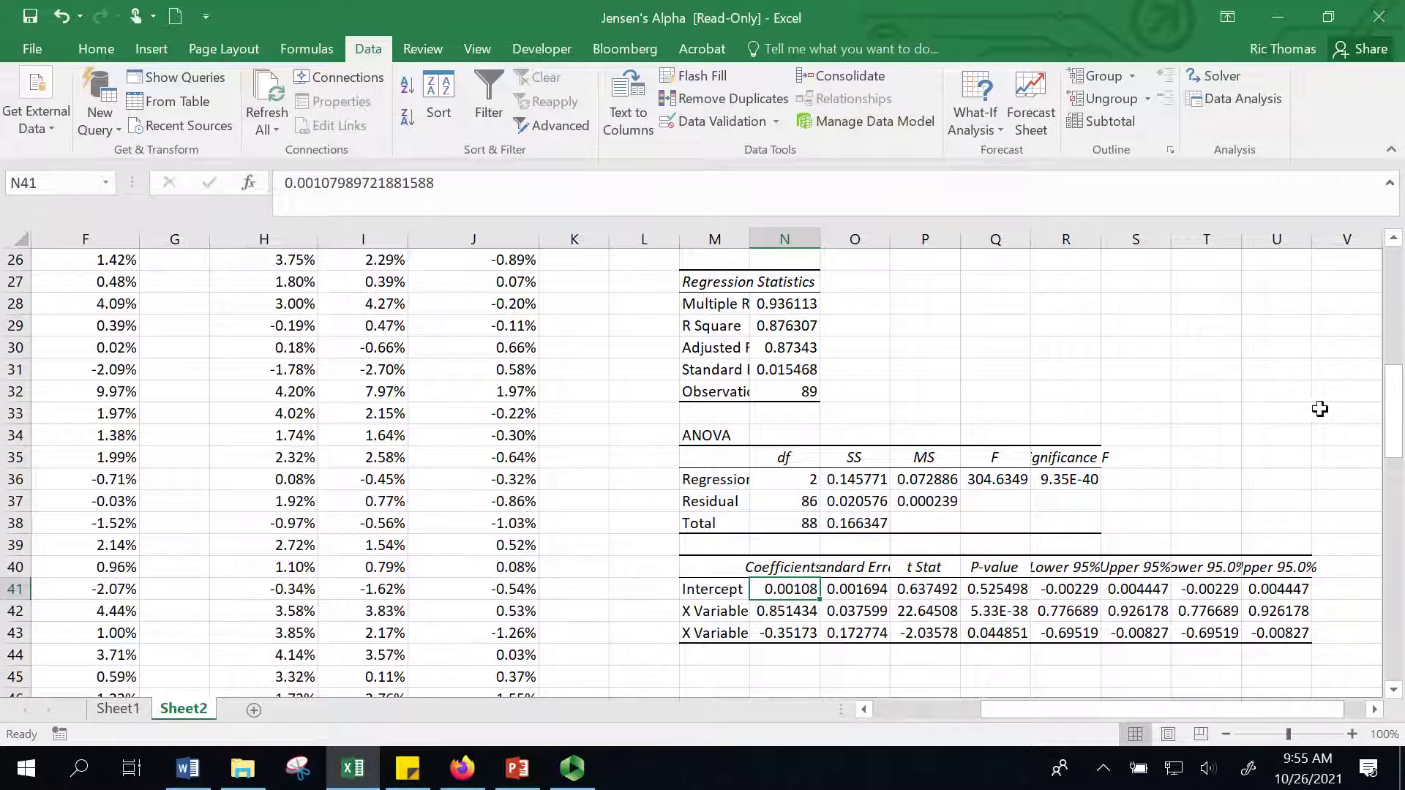
left_click_drag(1395, 433, 1395, 446)
left_click(929, 547)
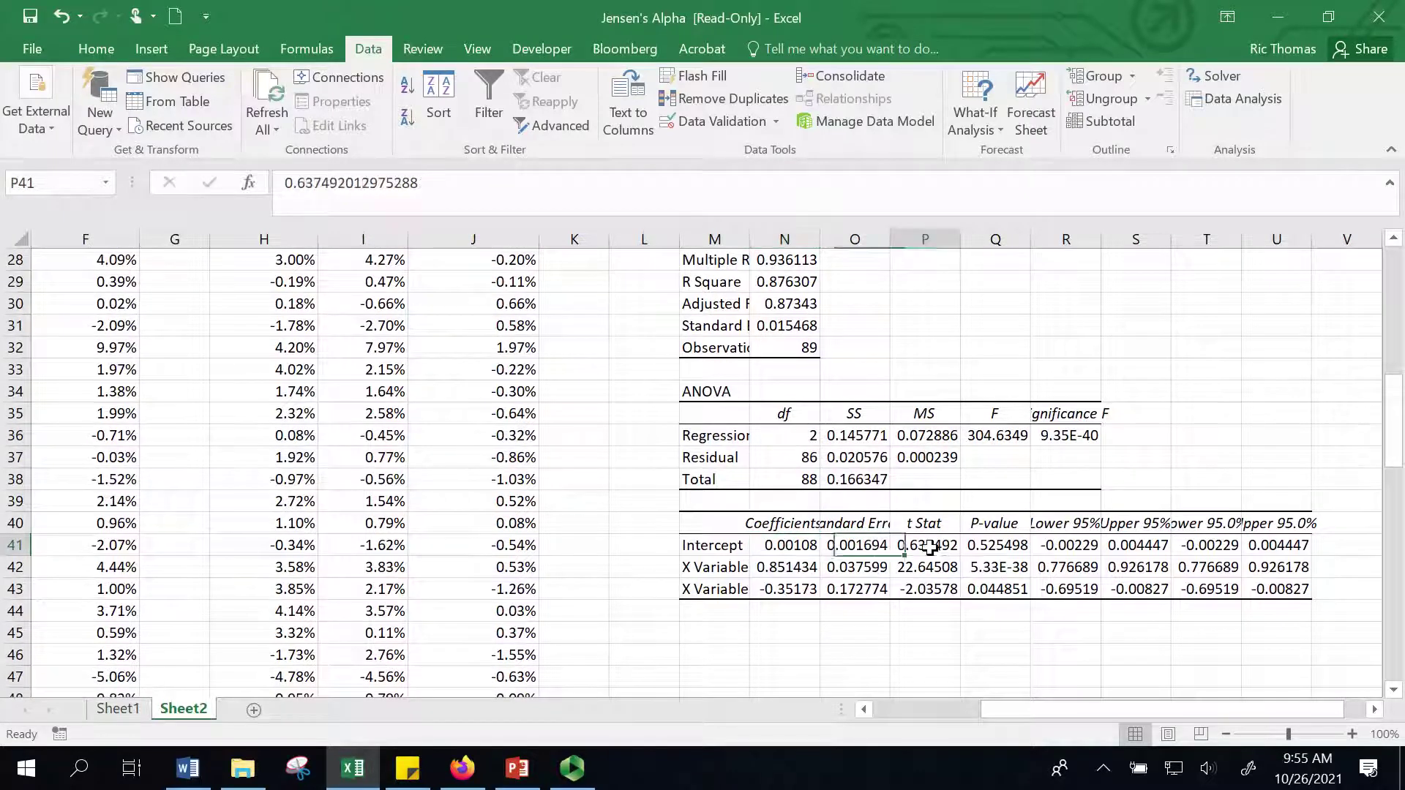
mouse_move(1394, 439)
left_mouse_down()
mouse_move(1394, 291)
mouse_move(1392, 445)
left_mouse_up()
left_click(797, 568)
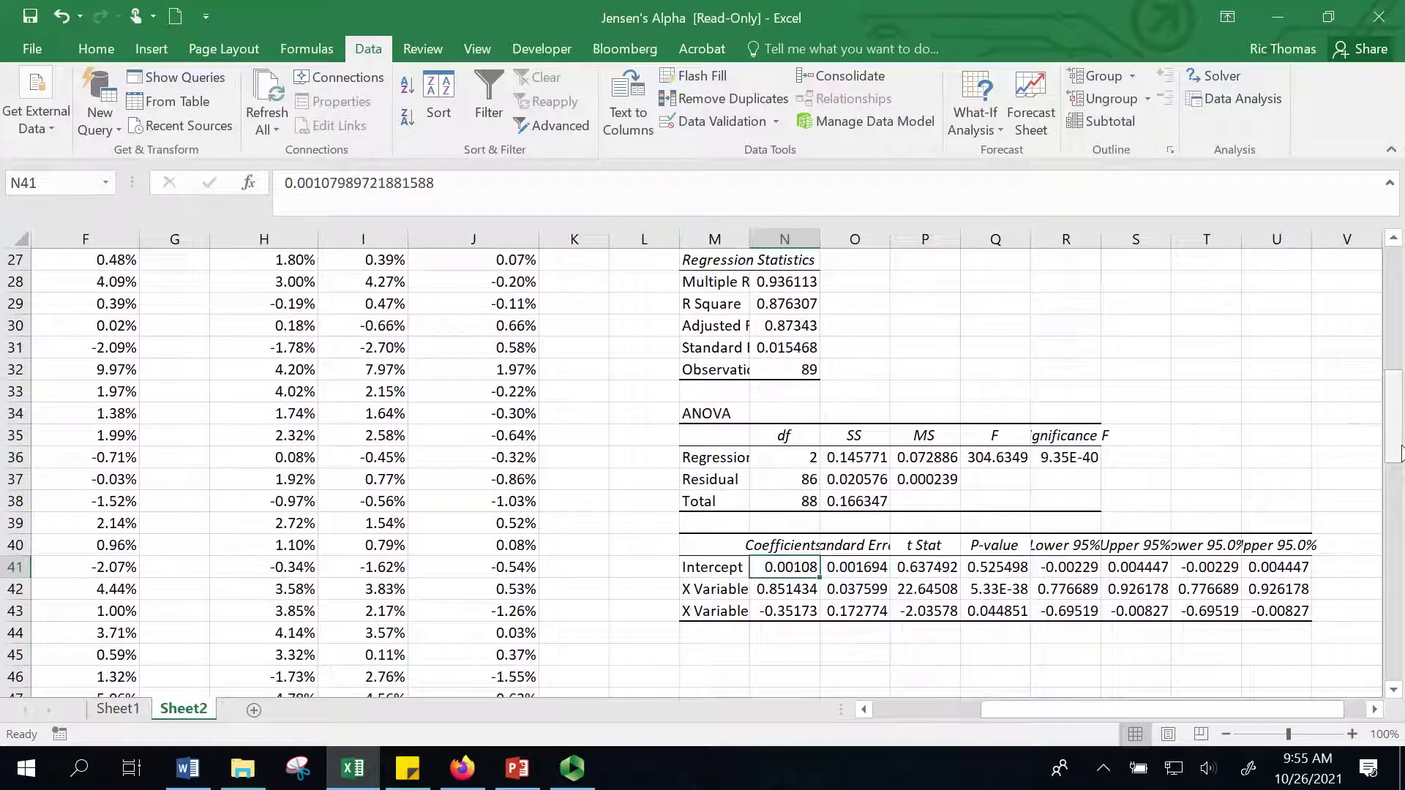
left_click_drag(1399, 443, 1399, 445)
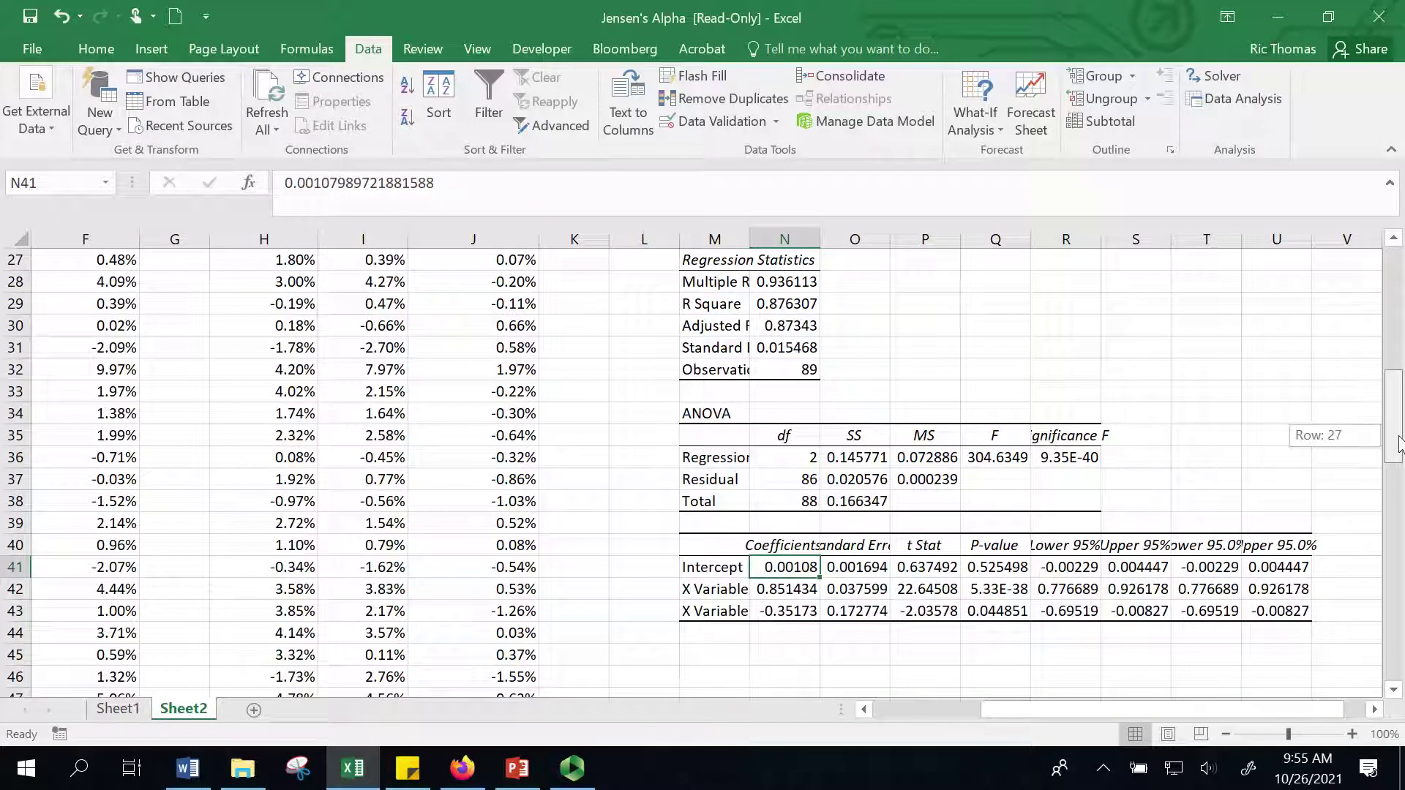
left_click_drag(1398, 443, 1317, 534)
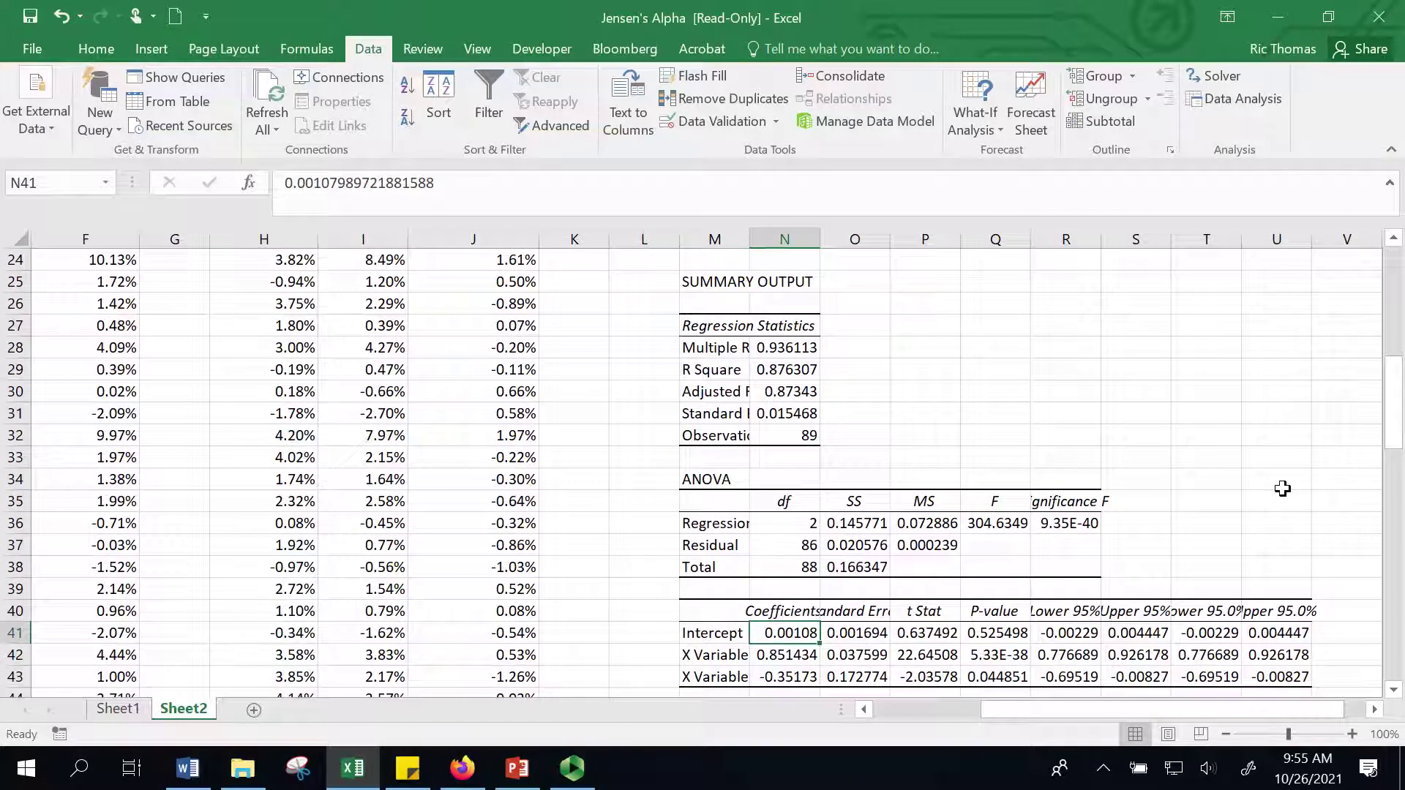
Switch to Presentation1 in PowerPoint, showing the CAPM and alpha regression equations.
left_click(517, 768)
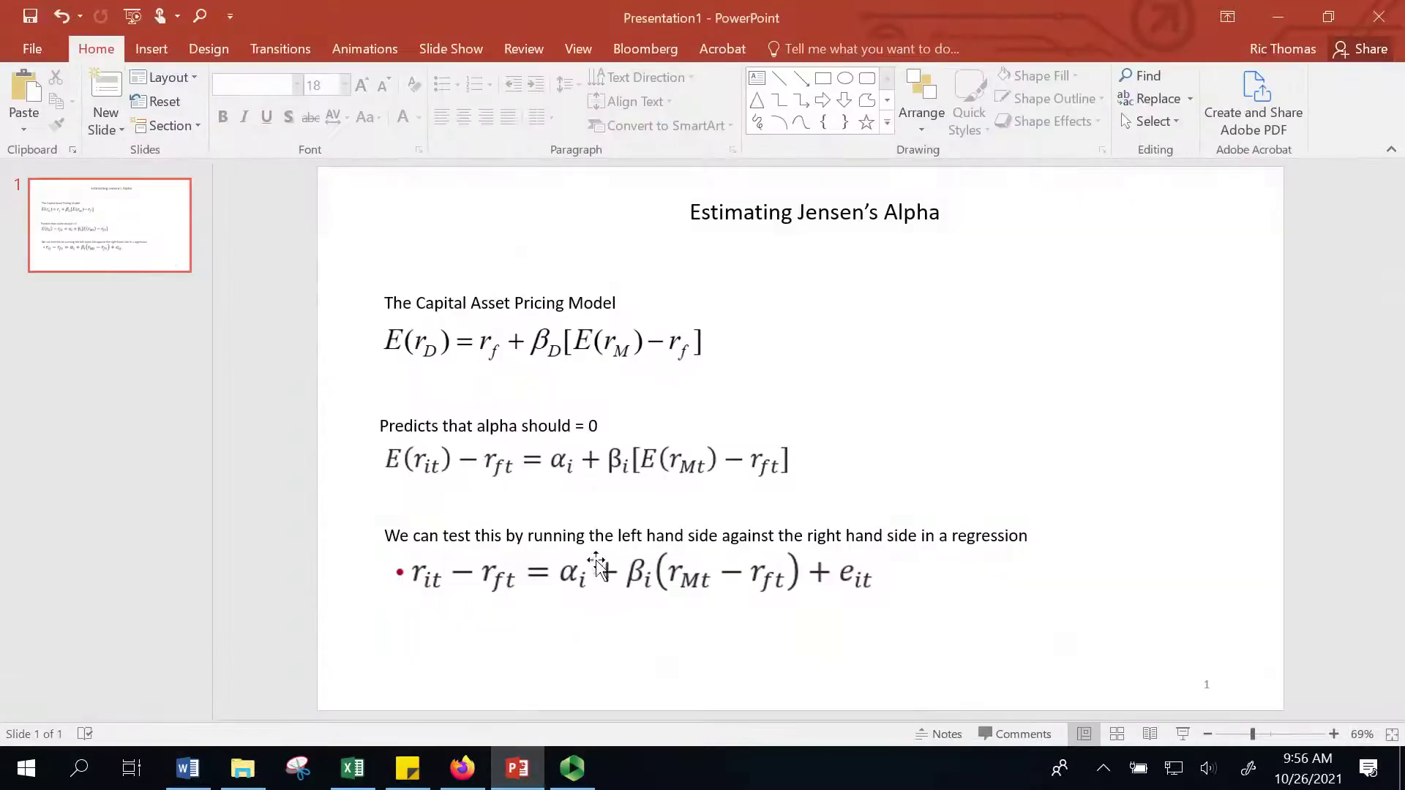